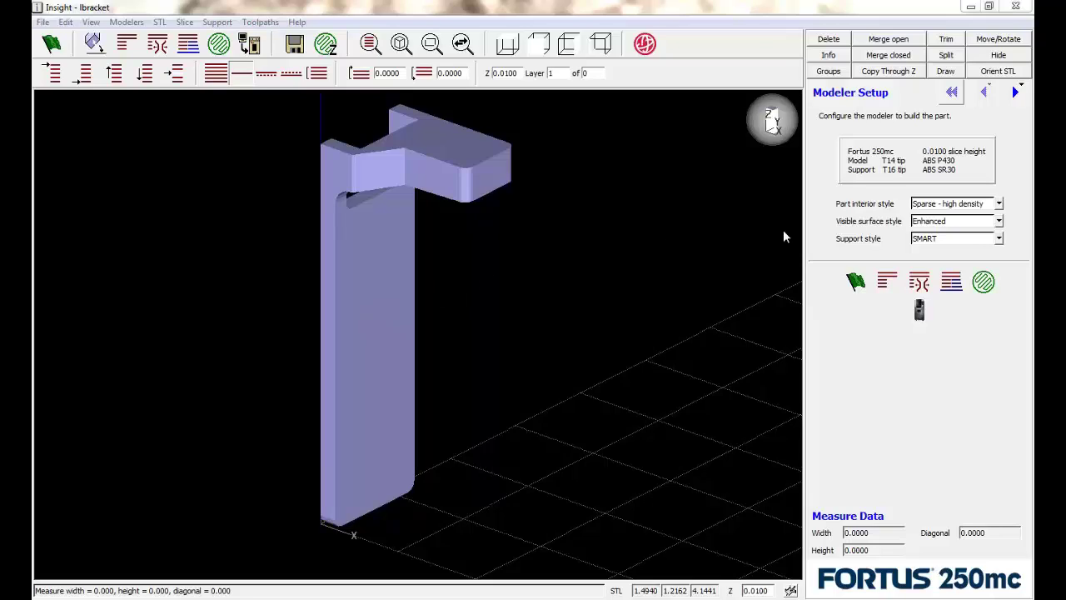
# Set the bracket's part interior to Sparse - low density and process it into 425 layers.
pyautogui.click(998, 204)
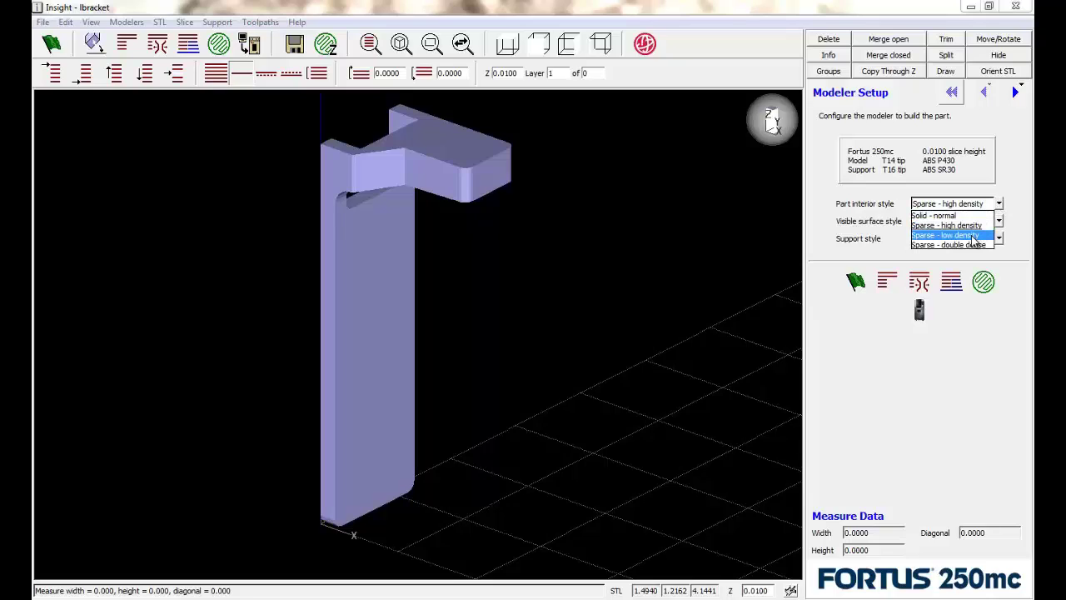
pyautogui.click(972, 236)
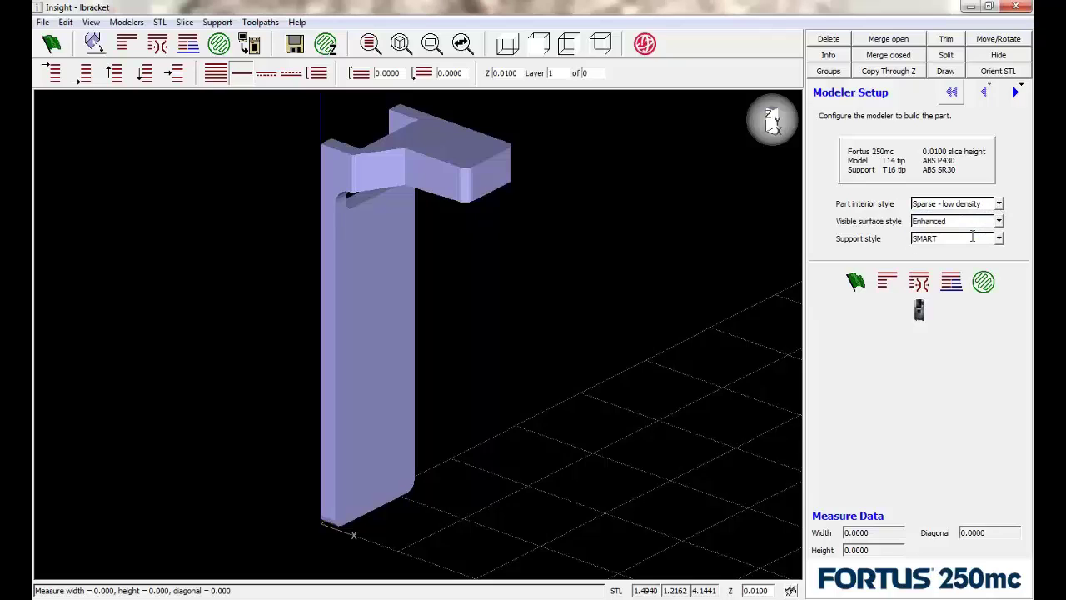
pyautogui.click(856, 281)
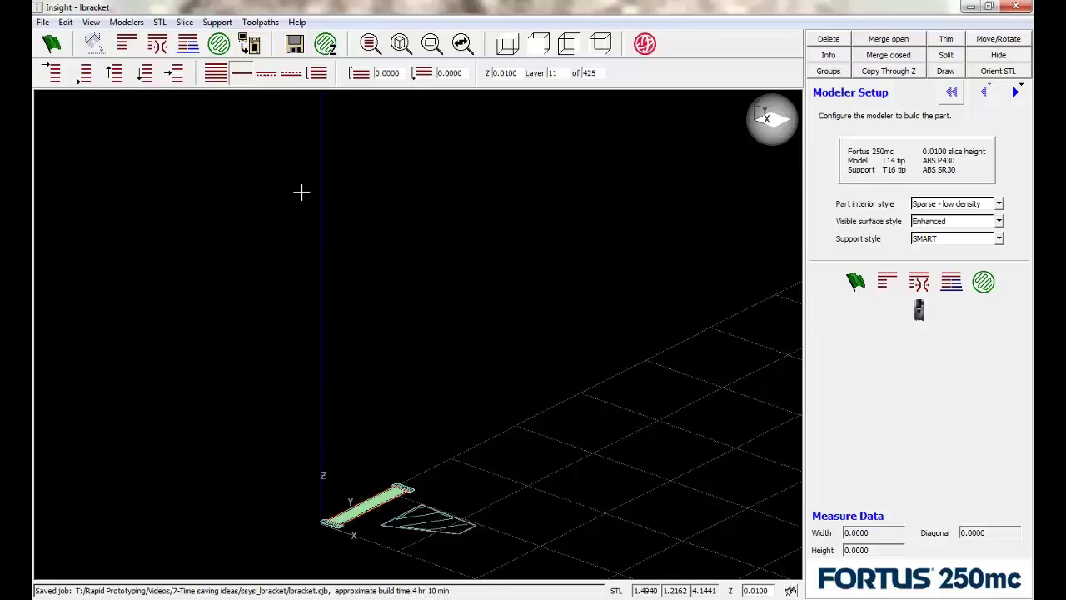
pyautogui.click(216, 72)
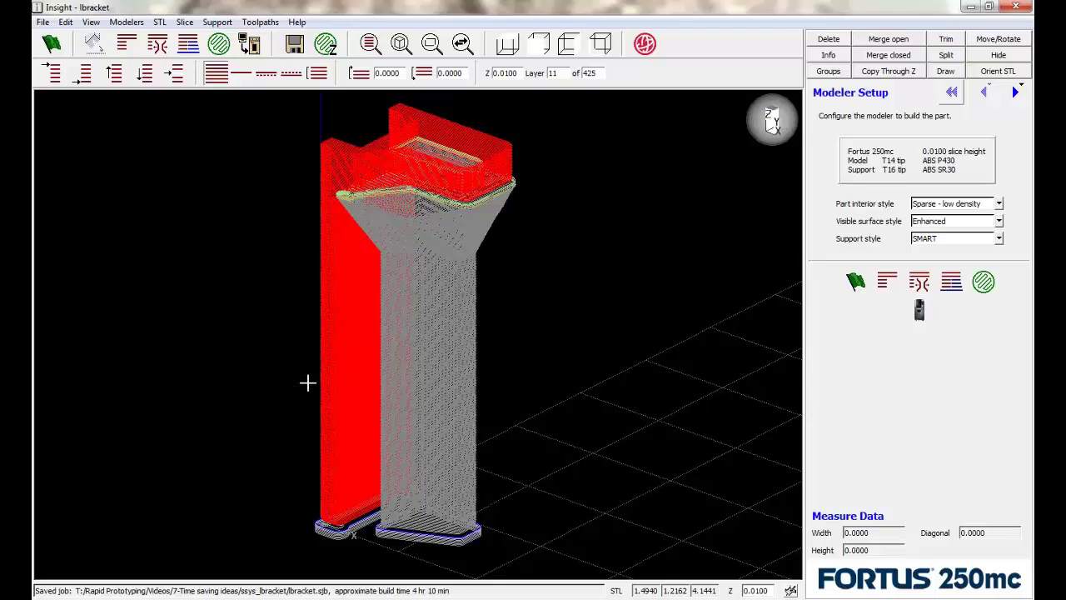
pyautogui.click(242, 75)
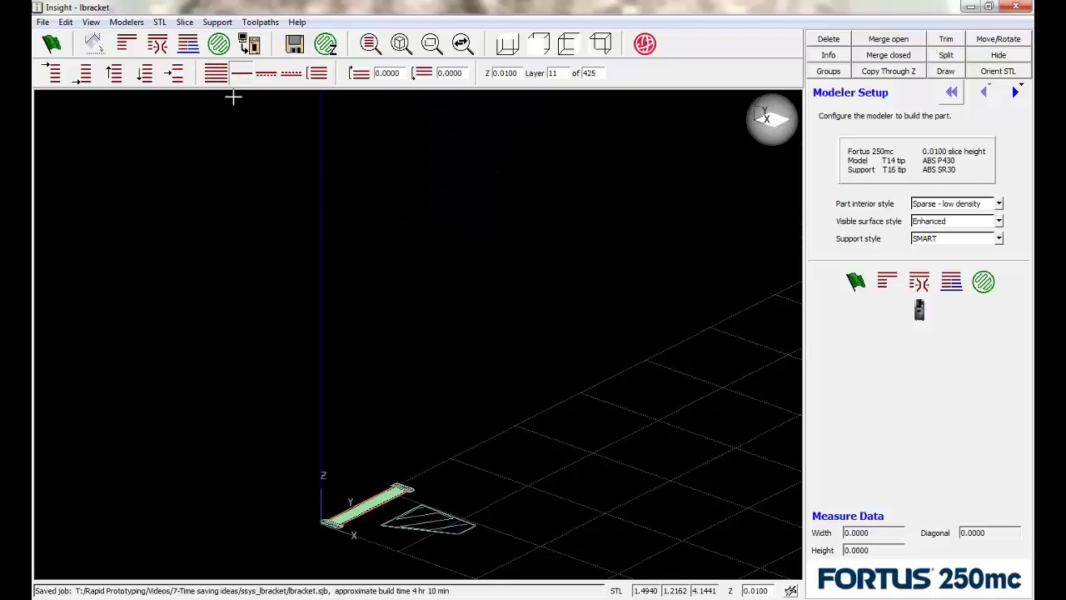
# Set the display range bottom at Z 0.0700, then step up to layer 367 at Z 3.5700.
pyautogui.press('Up')
pyautogui.press('Up')
pyautogui.press('Up')
pyautogui.press('Up')
pyautogui.press('Up')
pyautogui.press('Up')
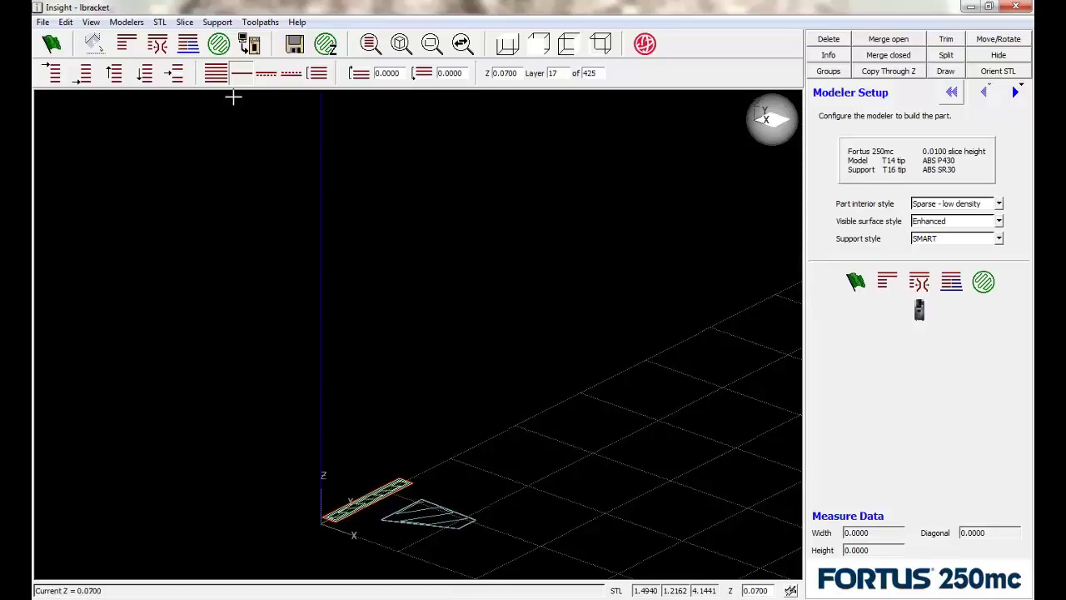
pyautogui.click(424, 73)
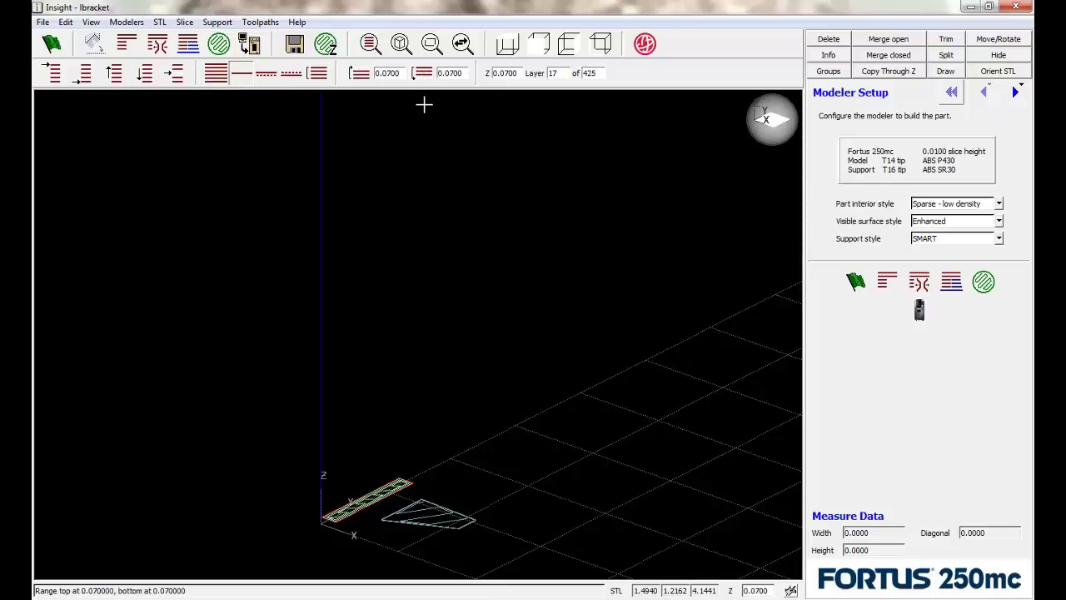
pyautogui.press('Up')
pyautogui.press('Up')
pyautogui.press('Up')
pyautogui.press('Up')
pyautogui.press('Up')
pyautogui.press('Up')
pyautogui.press('Up')
pyautogui.press('Up')
pyautogui.press('Up')
pyautogui.press('Up')
pyautogui.press('Up')
pyautogui.press('Up')
pyautogui.press('Up')
pyautogui.press('Up')
pyautogui.press('Up')
pyautogui.press('Up')
pyautogui.press('Up')
pyautogui.press('Up')
pyautogui.press('Up')
pyautogui.press('Up')
pyautogui.press('Up')
pyautogui.press('Up')
pyautogui.press('Up')
pyautogui.press('Up')
pyautogui.press('Up')
pyautogui.press('Up')
pyautogui.press('Up')
pyautogui.press('Up')
pyautogui.press('Up')
pyautogui.press('Up')
pyautogui.press('Up')
pyautogui.press('Up')
pyautogui.press('Up')
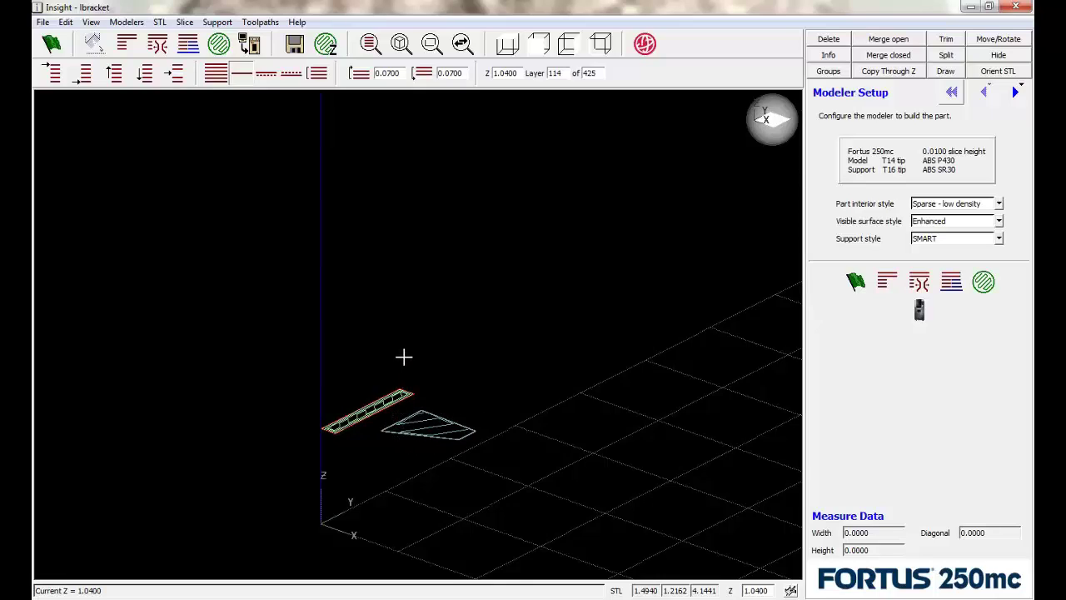
pyautogui.press('Up')
pyautogui.press('Up')
pyautogui.press('Up')
pyautogui.press('Up')
pyautogui.press('Up')
pyautogui.press('Up')
pyautogui.press('Up')
pyautogui.press('Up')
pyautogui.press('Up')
pyautogui.press('Up')
pyautogui.press('Up')
pyautogui.press('Up')
pyautogui.press('Up')
pyautogui.press('Up')
pyautogui.press('Up')
pyautogui.press('Up')
pyautogui.press('Up')
pyautogui.press('Up')
pyautogui.press('Up')
pyautogui.press('Up')
pyautogui.press('Up')
pyautogui.press('Up')
pyautogui.press('Up')
pyautogui.press('Up')
pyautogui.press('Up')
pyautogui.press('Up')
pyautogui.press('Up')
pyautogui.press('Up')
pyautogui.press('Up')
pyautogui.press('Up')
pyautogui.press('Up')
pyautogui.press('Up')
pyautogui.press('Up')
pyautogui.press('Up')
pyautogui.press('Up')
pyautogui.press('Up')
pyautogui.press('Up')
pyautogui.press('Up')
pyautogui.press('Up')
pyautogui.press('Up')
pyautogui.press('Up')
pyautogui.press('Up')
pyautogui.press('Up')
pyautogui.press('Up')
pyautogui.press('Up')
pyautogui.press('Up')
pyautogui.press('Up')
pyautogui.press('Up')
pyautogui.press('Up')
pyautogui.press('Up')
pyautogui.press('Up')
pyautogui.press('Up')
pyautogui.press('Up')
pyautogui.press('Up')
pyautogui.press('Up')
pyautogui.press('Up')
pyautogui.press('Up')
pyautogui.press('Up')
pyautogui.press('Up')
pyautogui.press('Up')
pyautogui.press('Up')
pyautogui.press('Up')
pyautogui.press('Up')
pyautogui.press('Up')
pyautogui.press('Up')
pyautogui.press('Up')
pyautogui.press('Up')
pyautogui.press('Up')
pyautogui.press('Up')
pyautogui.press('Up')
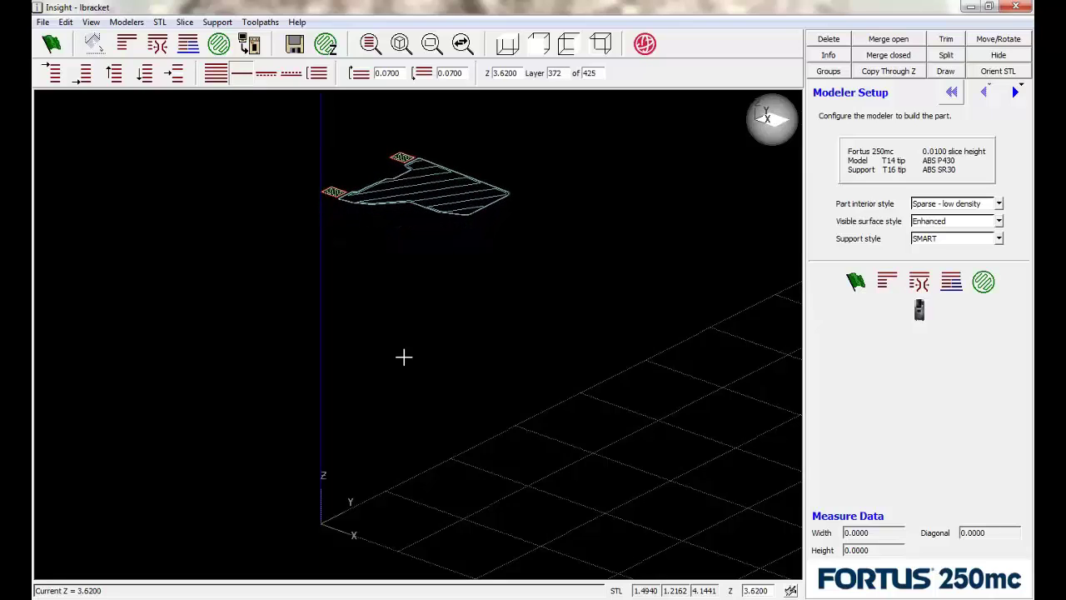
pyautogui.press('Up')
pyautogui.press('Up')
pyautogui.press('Up')
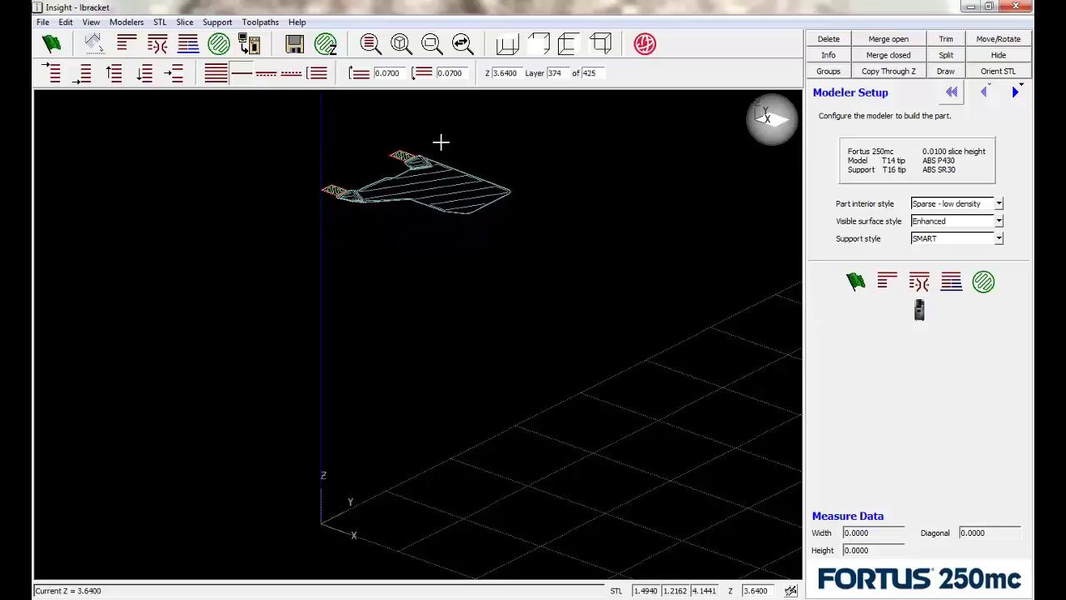
pyautogui.scroll(2, 414, 163)
pyautogui.scroll(3, 414, 163)
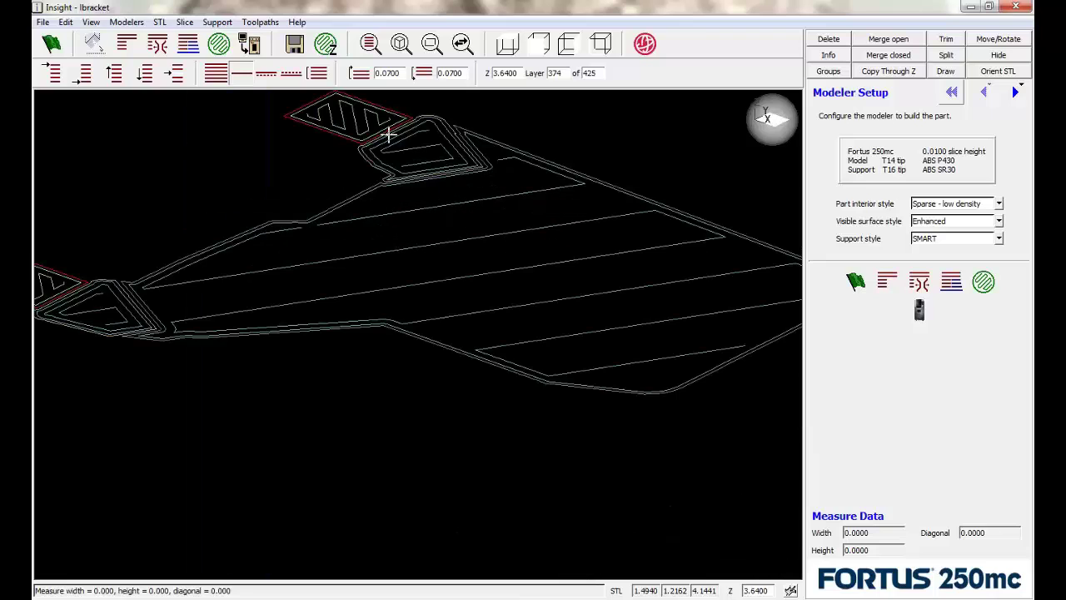
pyautogui.scroll(-2, 388, 134)
pyautogui.scroll(-1, 388, 133)
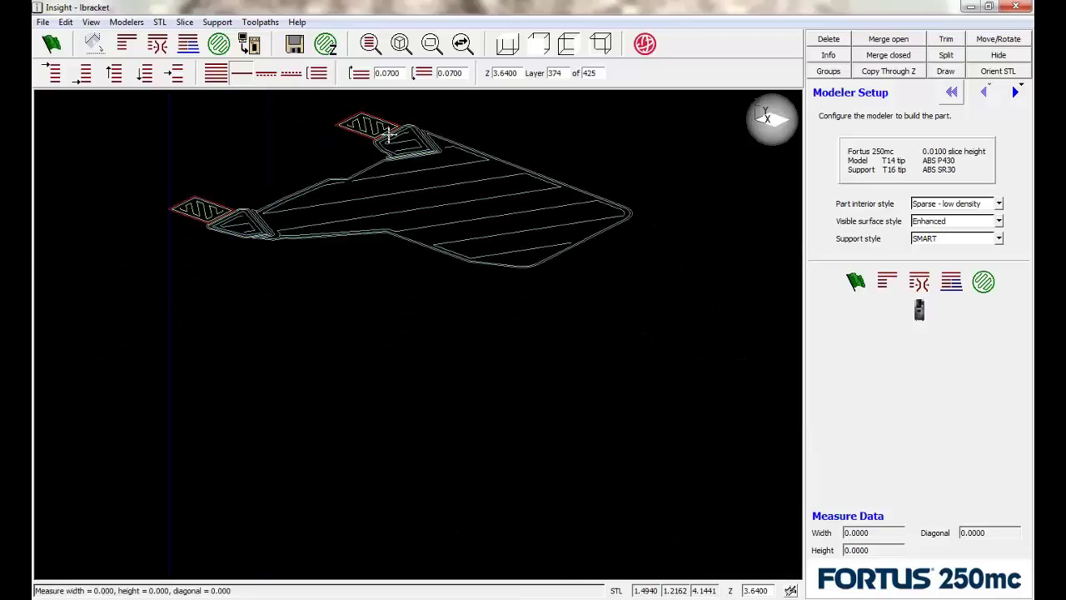
pyautogui.press('Down')
pyautogui.press('Down')
pyautogui.press('Down')
pyautogui.press('Down')
pyautogui.press('Down')
pyautogui.press('Down')
pyautogui.press('Down')
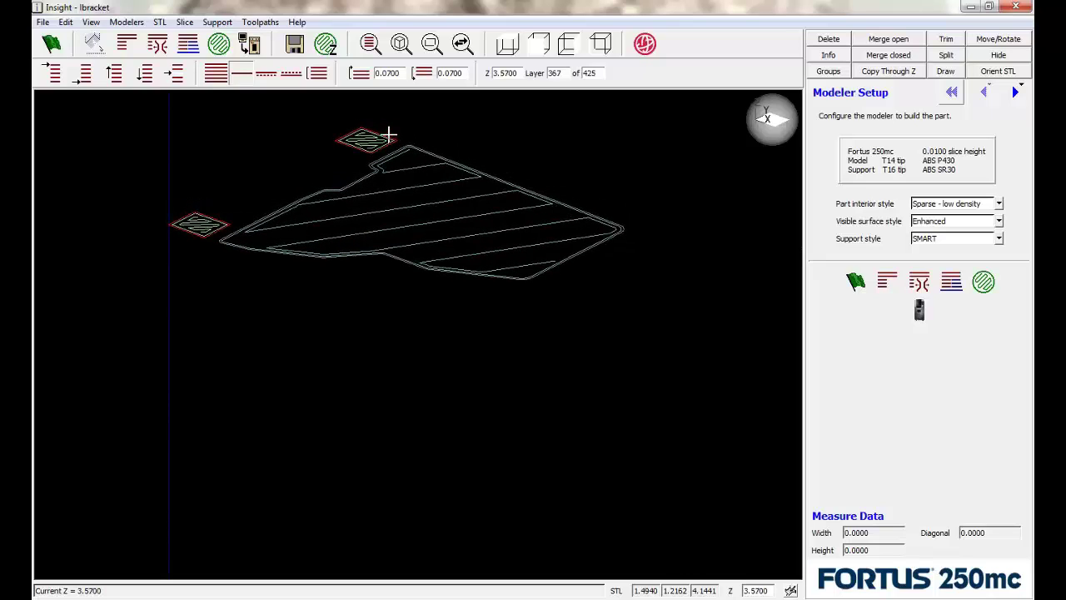
# Set the range top at Z 3.5700 and display all toolpaths in range in isometric view.
pyautogui.click(361, 74)
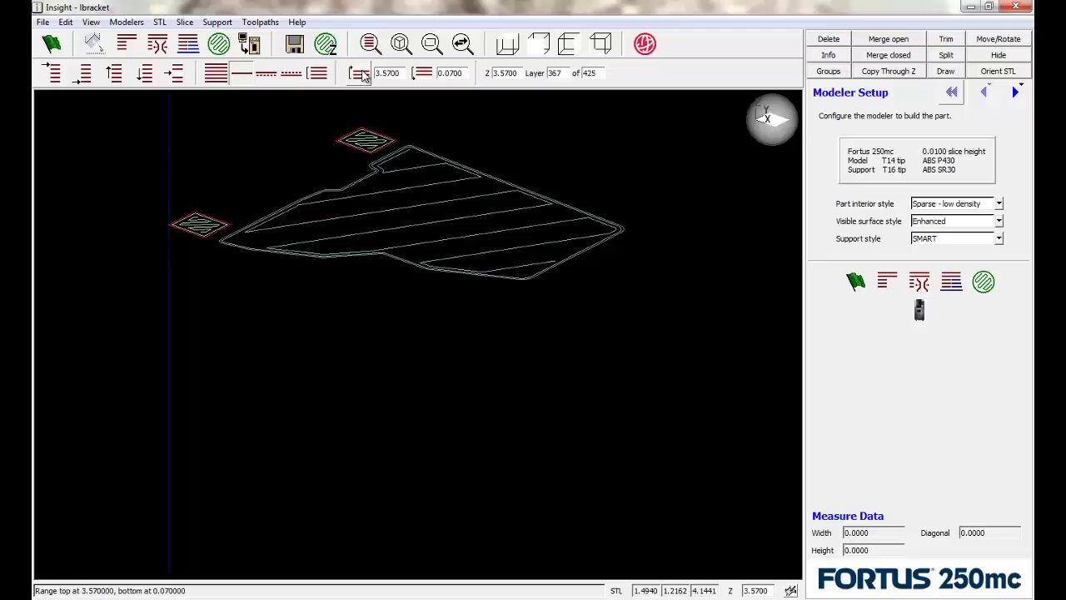
pyautogui.click(319, 75)
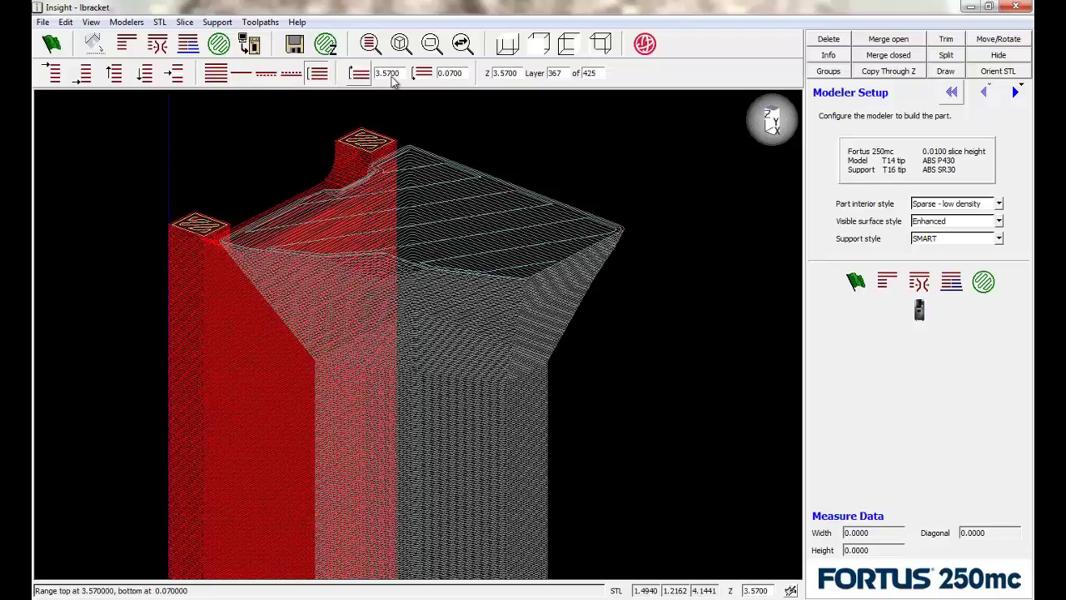
pyautogui.click(507, 44)
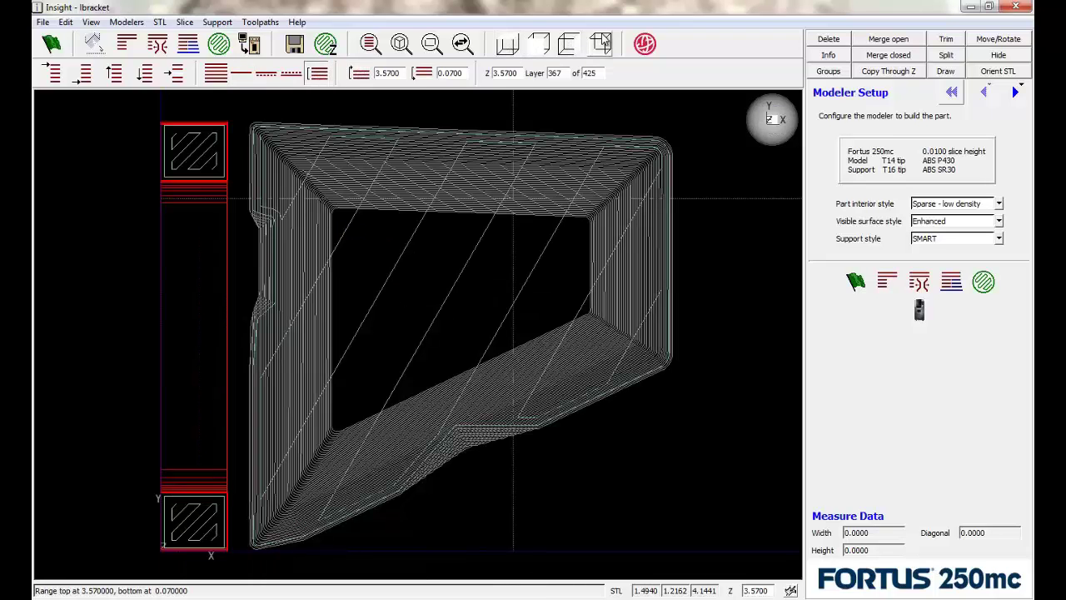
pyautogui.click(601, 44)
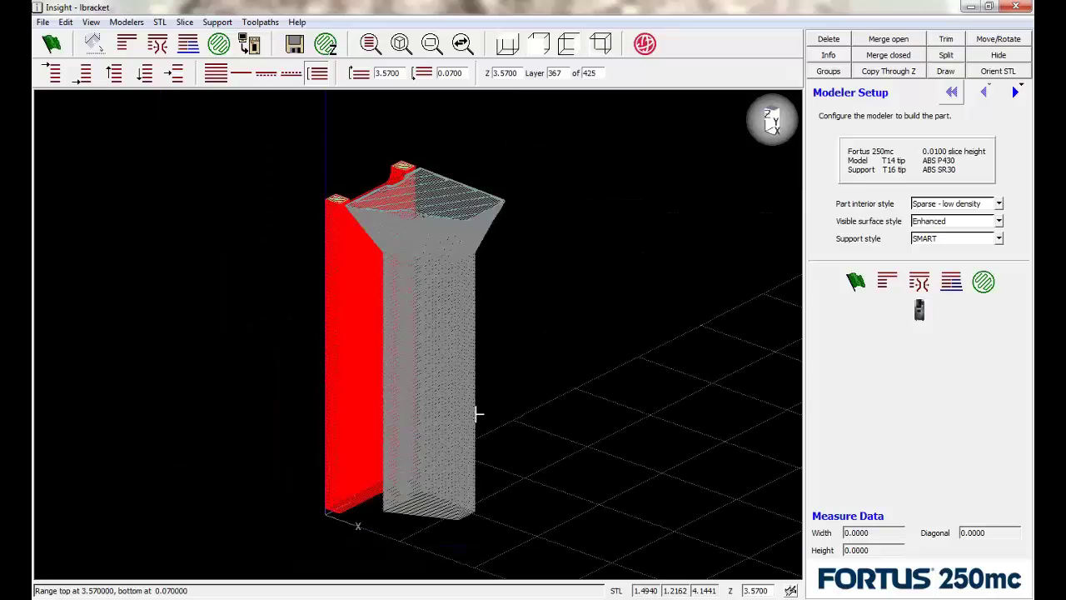
pyautogui.click(262, 22)
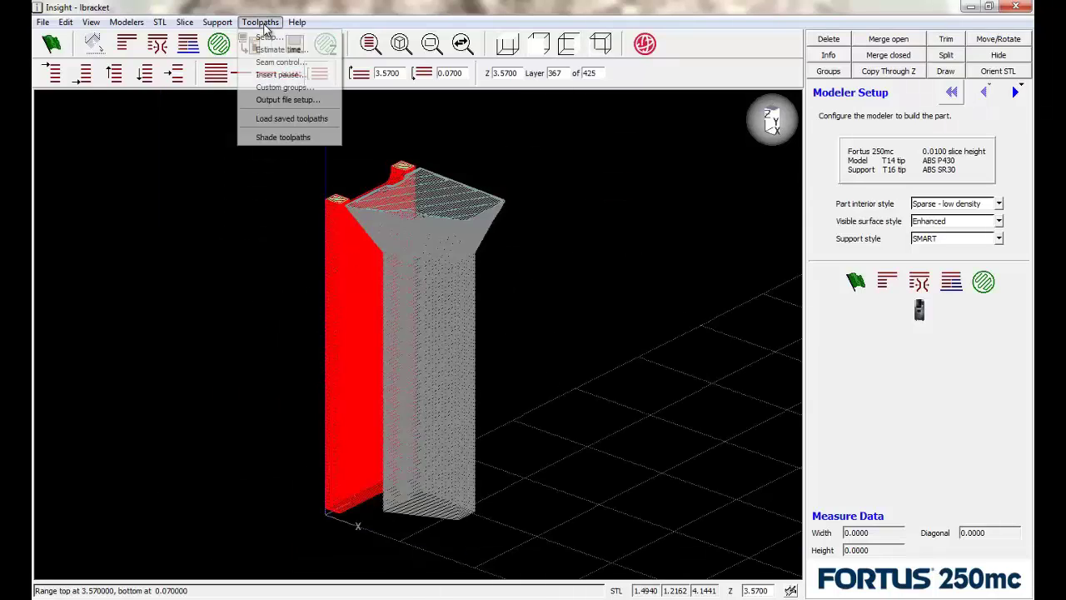
# Create custom group 'Support to Model' from SupportSparse template, Model material, contour style applied.
pyautogui.click(280, 87)
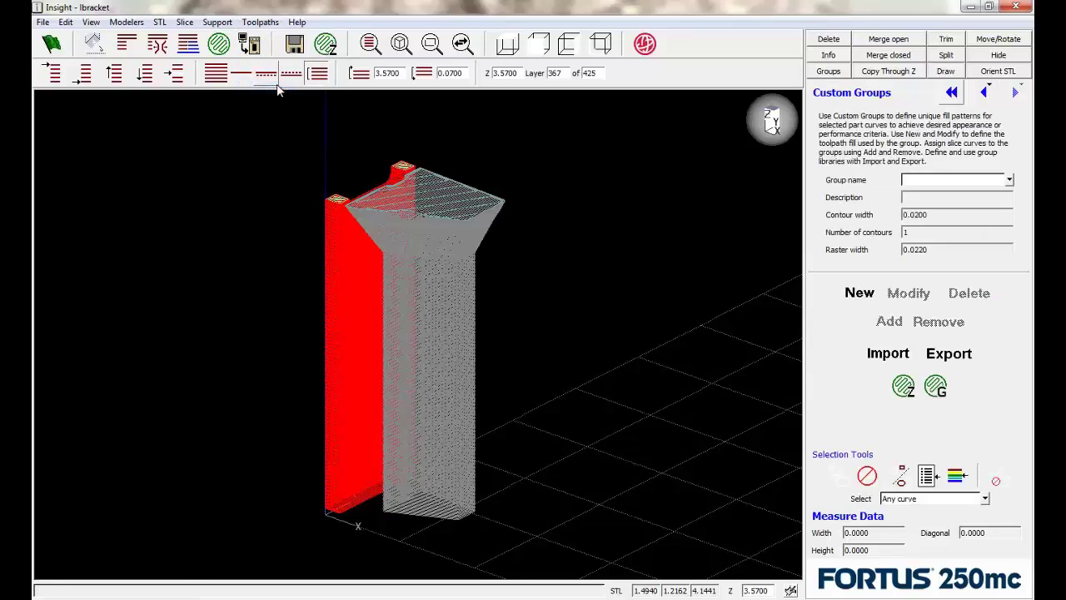
pyautogui.click(859, 295)
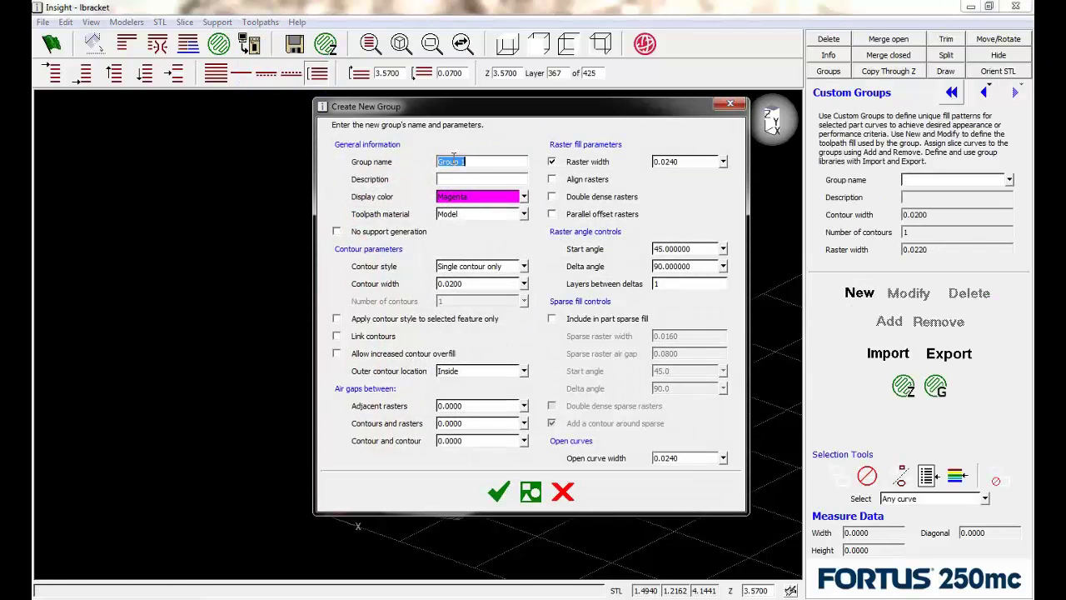
pyautogui.write('Support to Model')
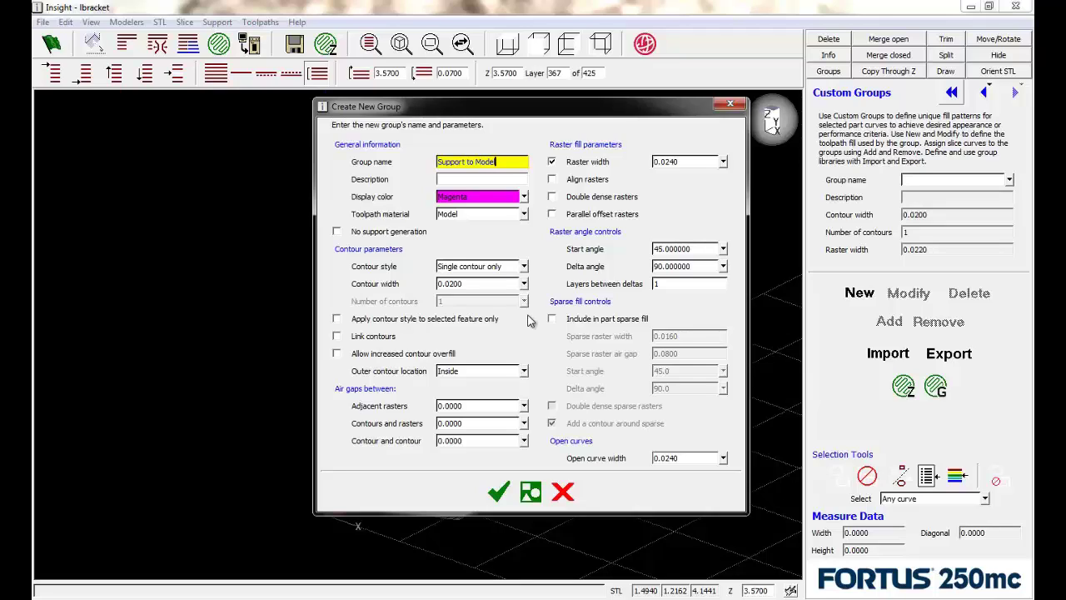
pyautogui.click(530, 492)
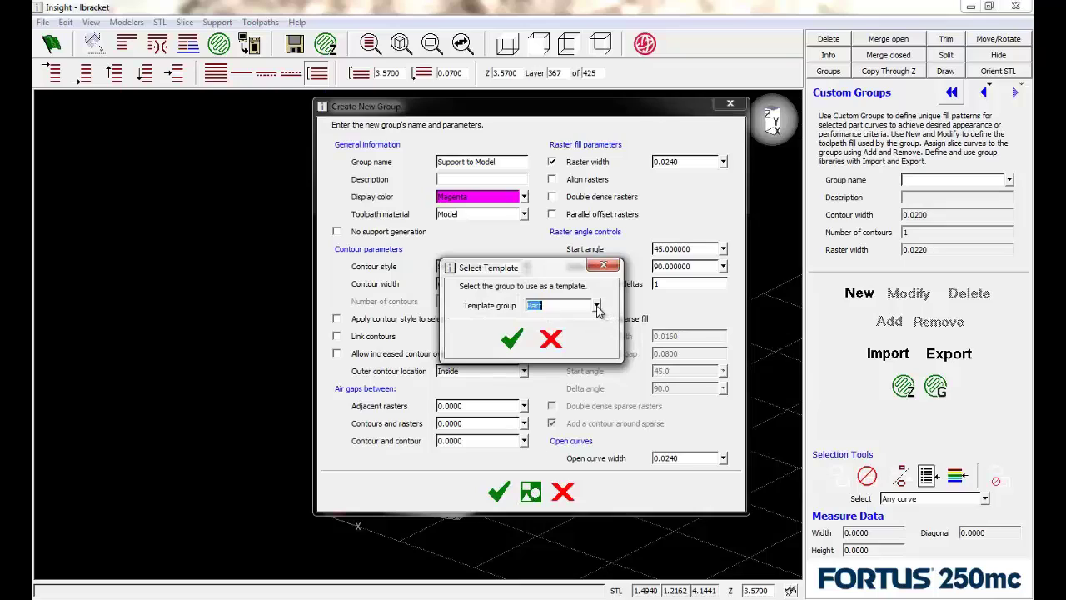
pyautogui.click(596, 305)
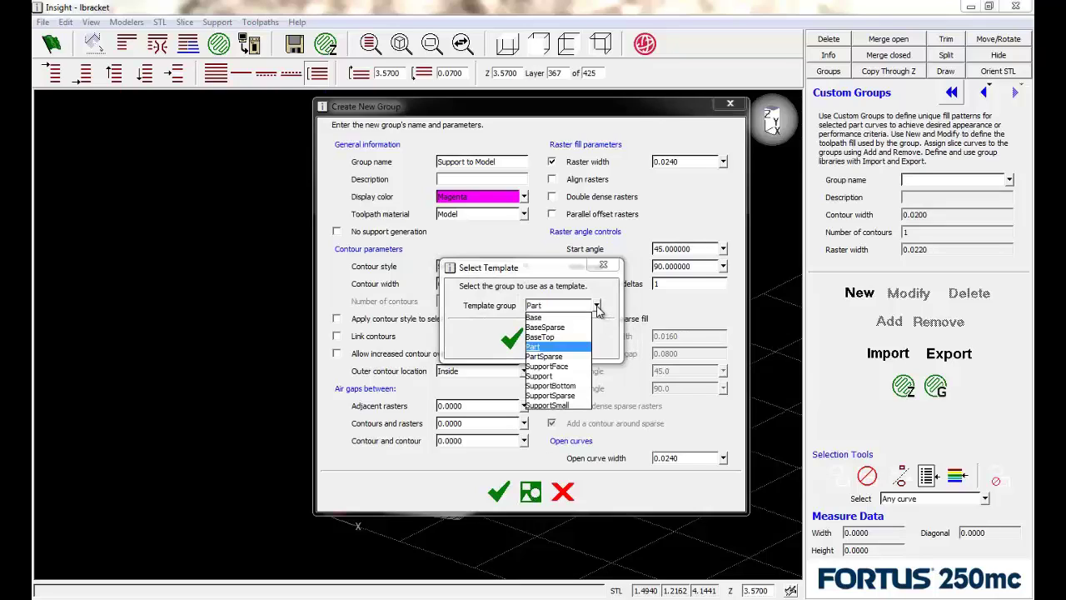
pyautogui.click(551, 396)
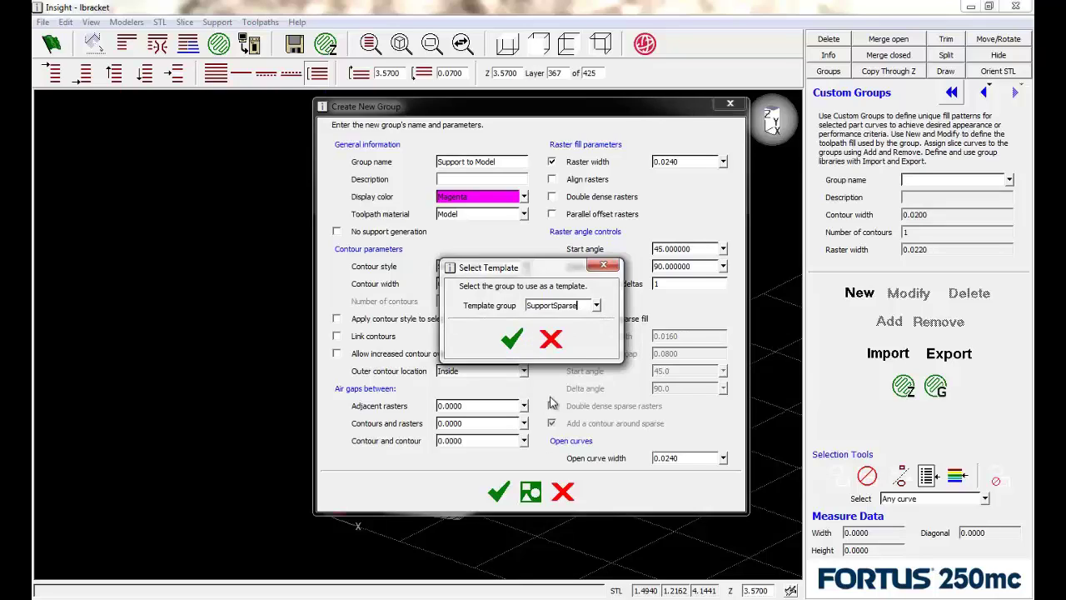
pyautogui.click(514, 345)
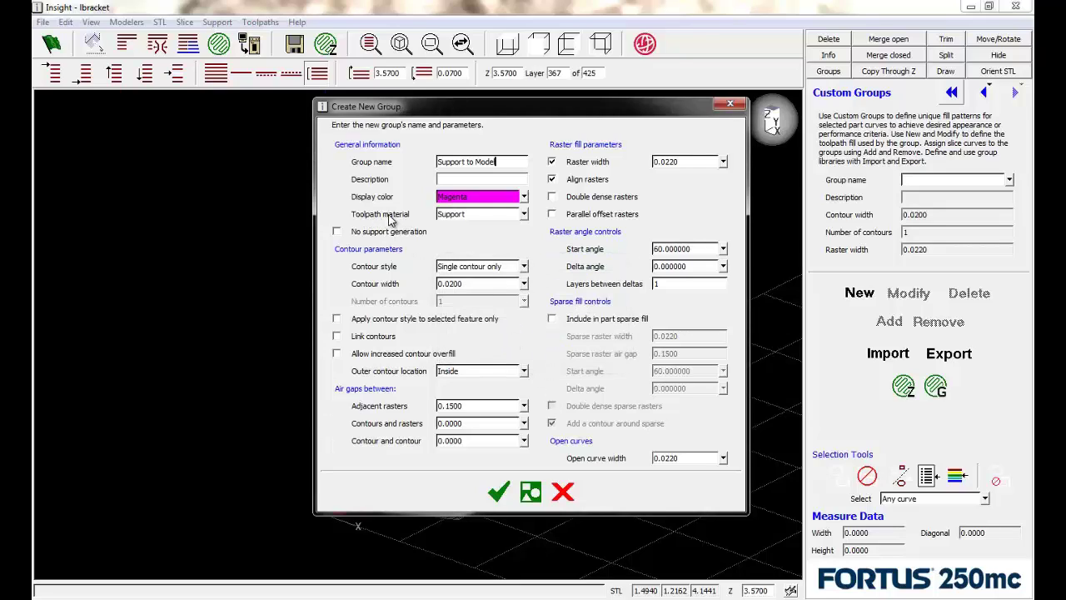
pyautogui.click(483, 215)
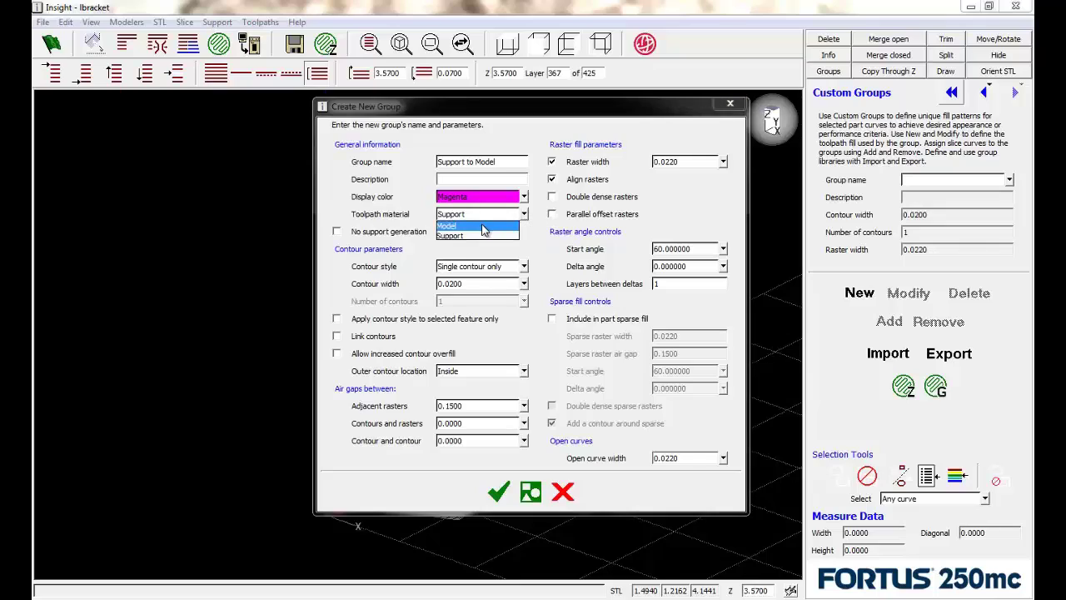
pyautogui.click(481, 225)
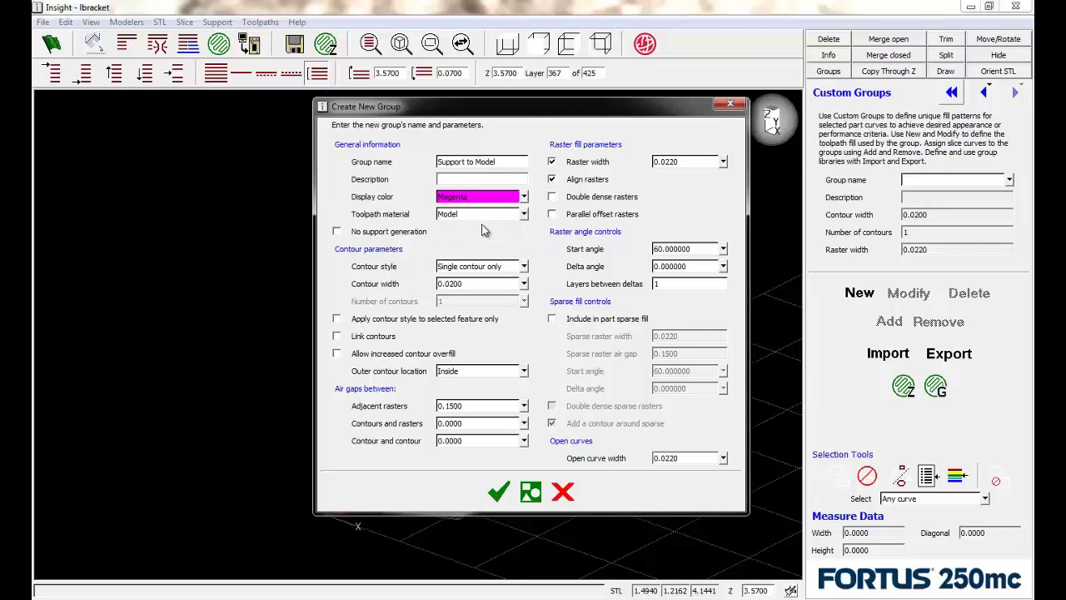
pyautogui.click(337, 318)
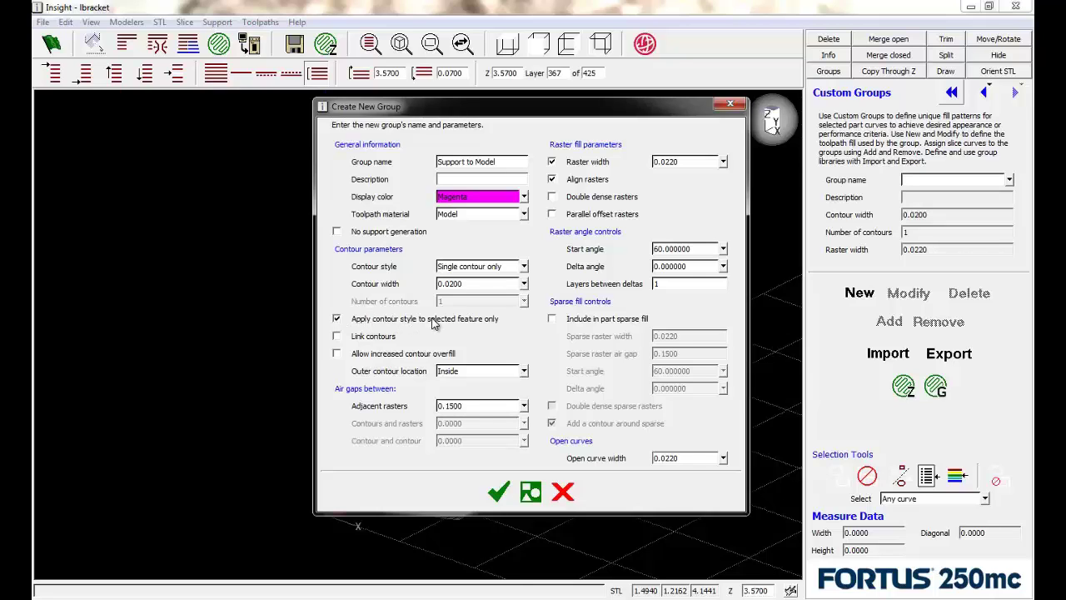
pyautogui.click(498, 493)
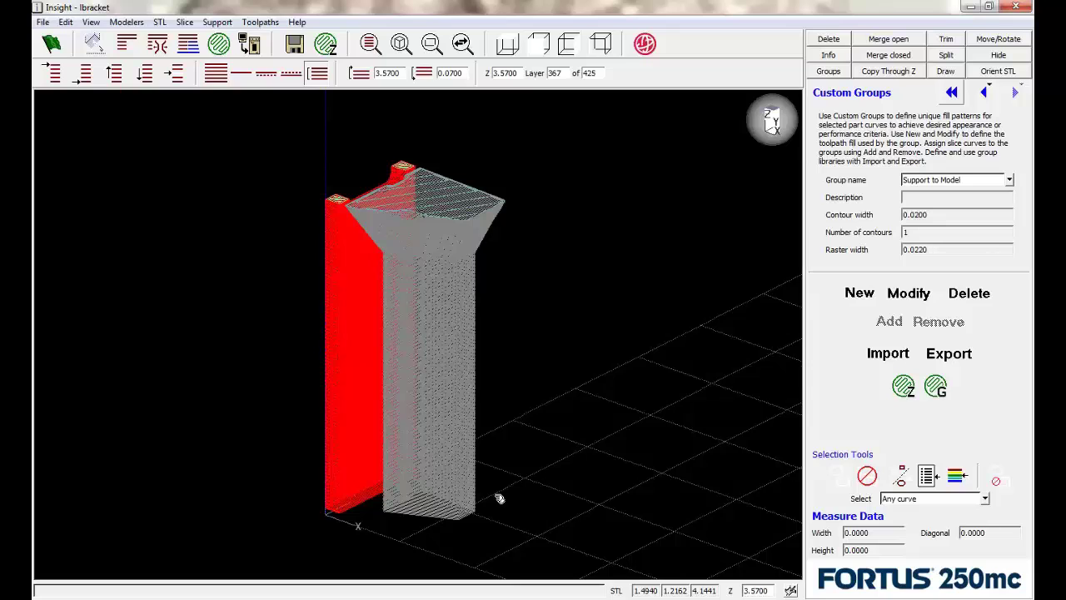
# Box-select the support tower's curves from top view and add them to Support to Model.
pyautogui.click(507, 43)
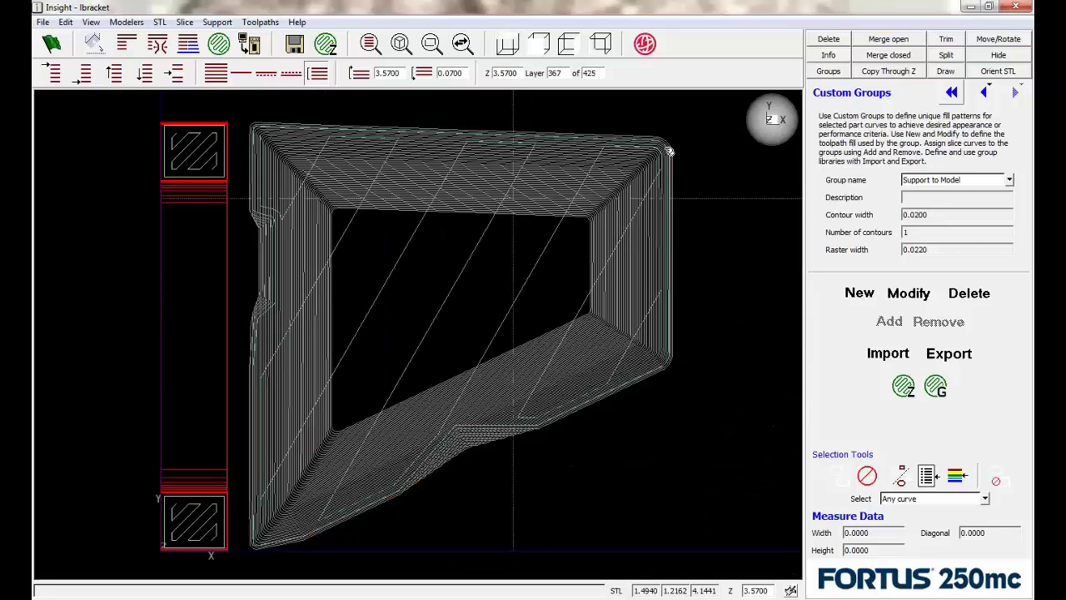
pyautogui.moveTo(685, 125); pyautogui.dragTo(267, 550)
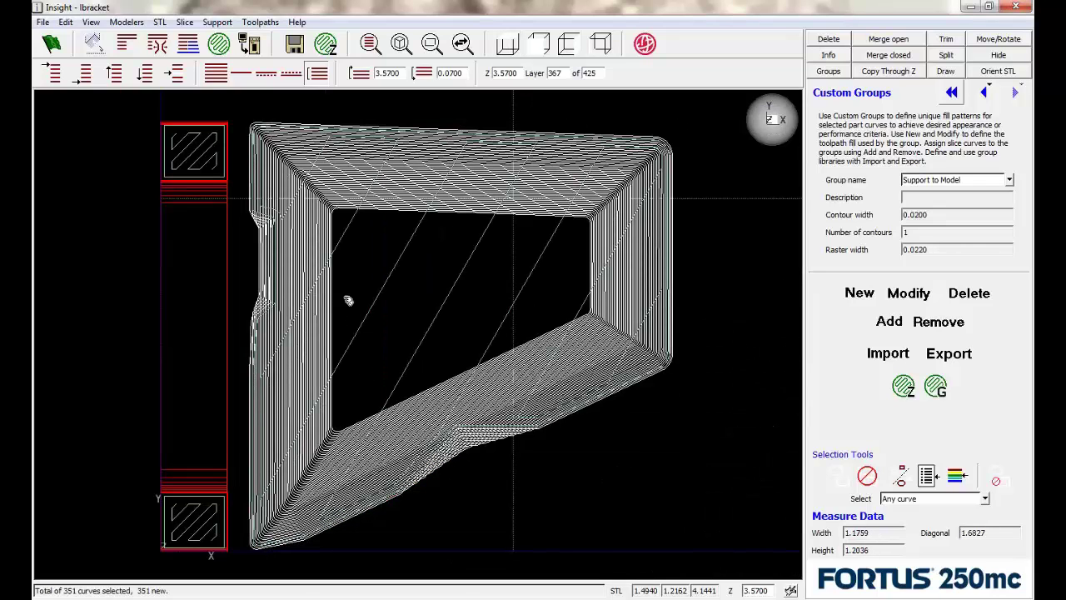
pyautogui.click(888, 322)
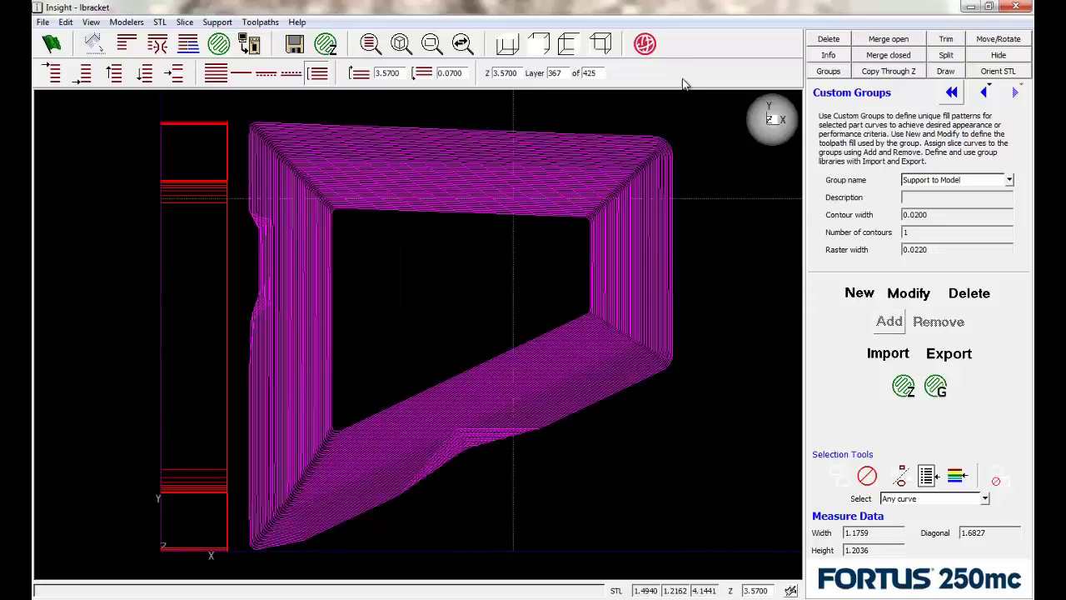
# Return to isometric view and reprocess the job from Modeler Setup.
pyautogui.click(599, 44)
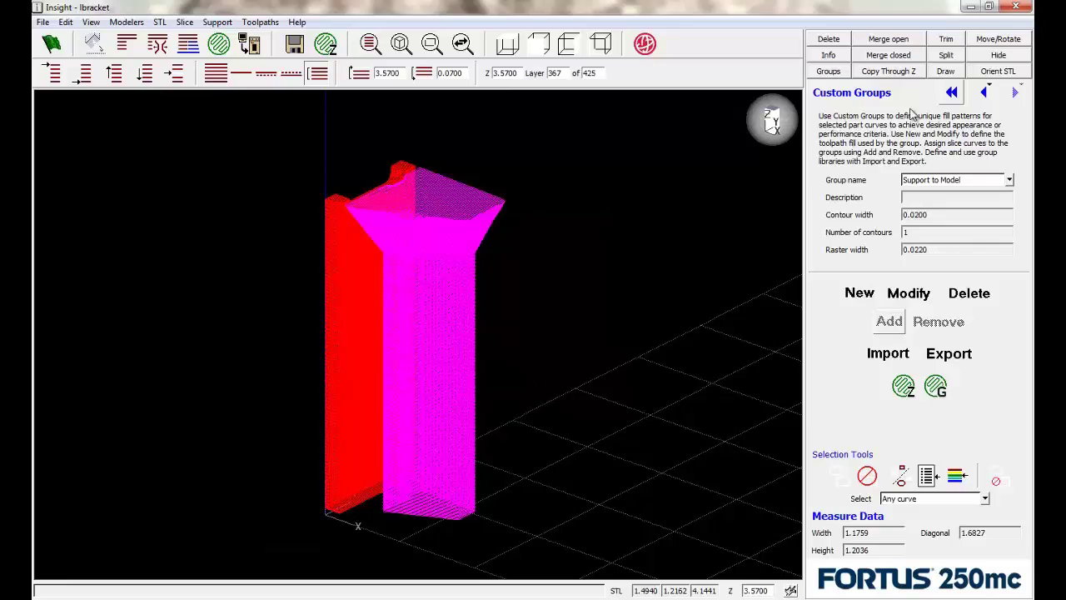
pyautogui.click(951, 92)
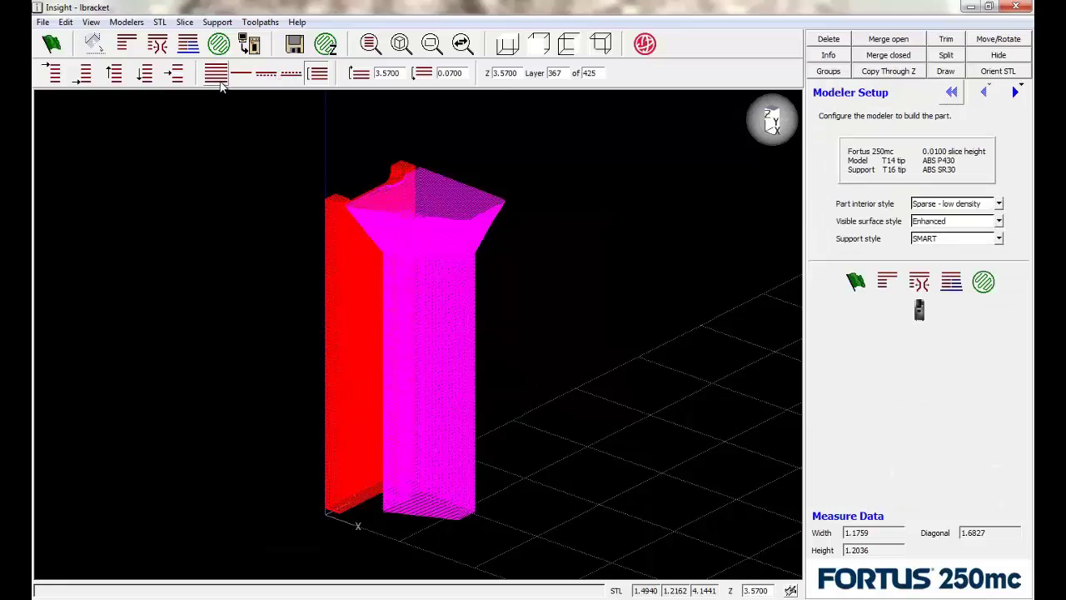
pyautogui.click(855, 281)
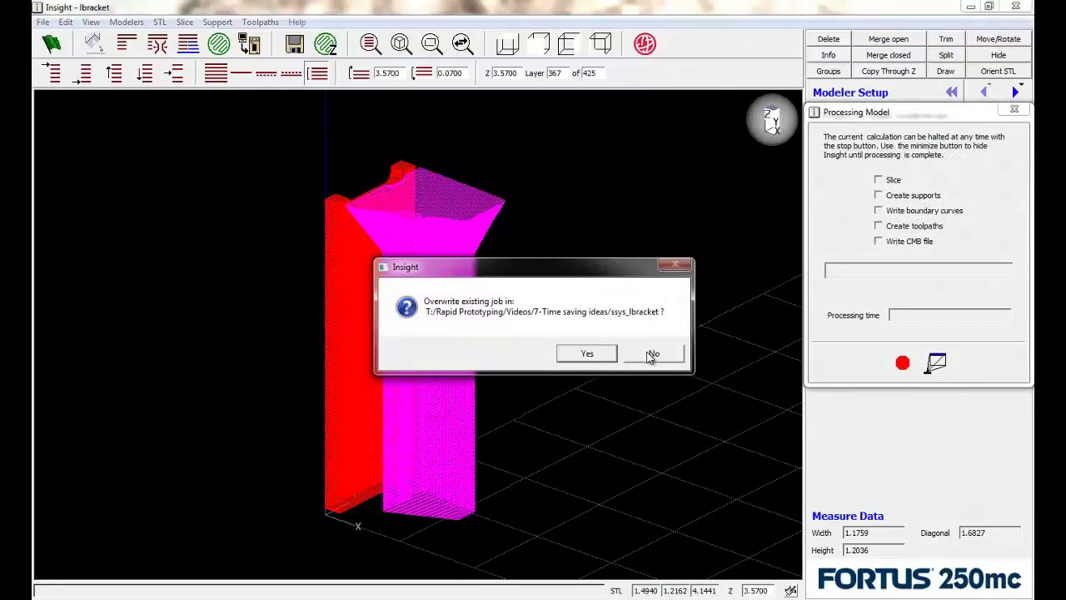
# Save the reprocessed job as 'lbracket-support to model', overwriting the existing job of that name.
pyautogui.click(650, 356)
pyautogui.click(826, 376)
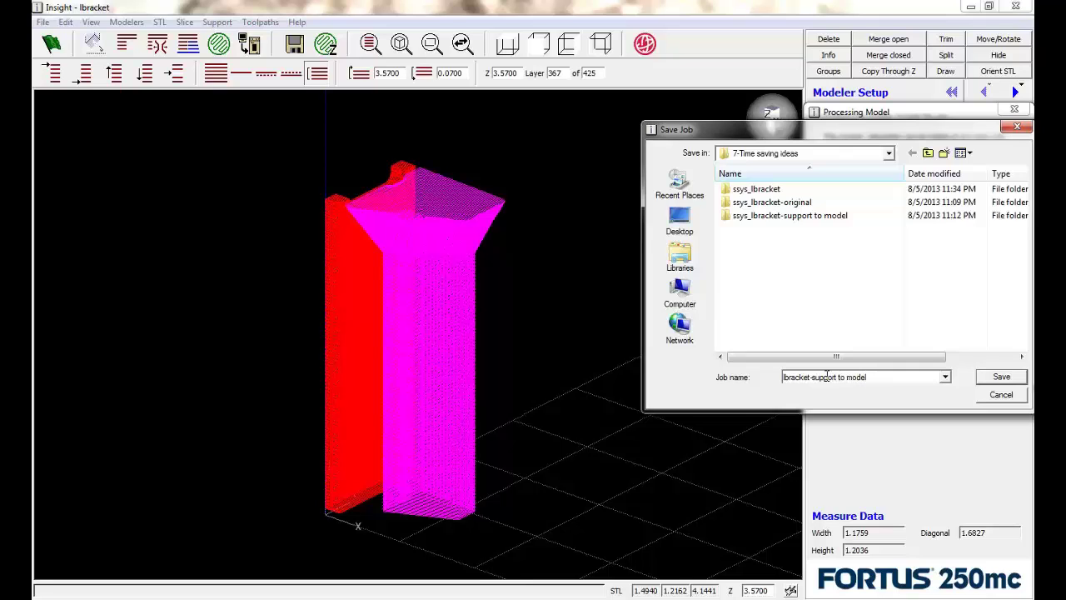
pyautogui.click(991, 379)
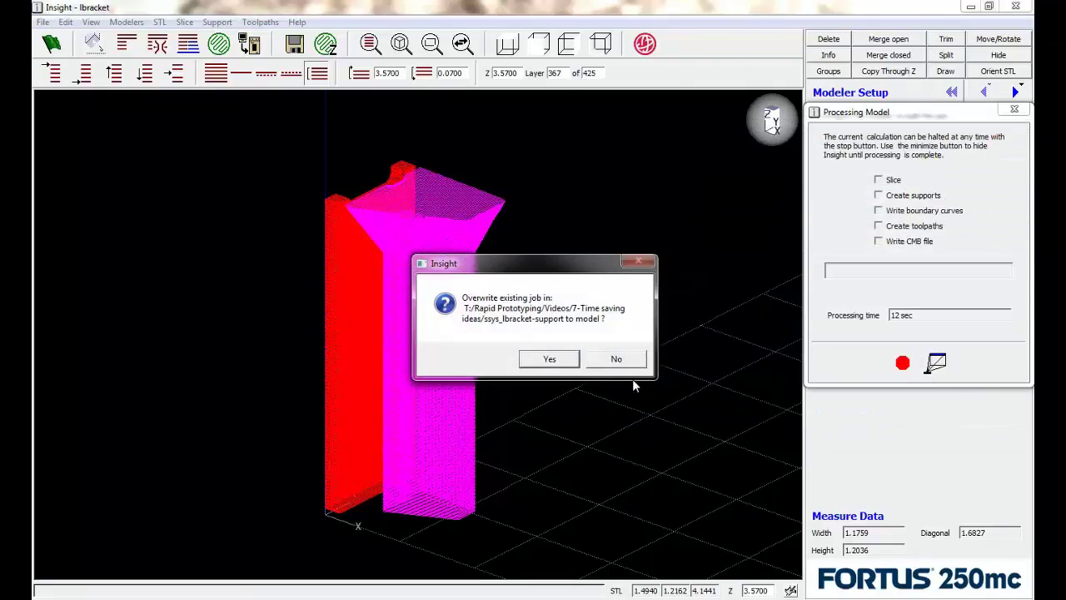
pyautogui.click(551, 359)
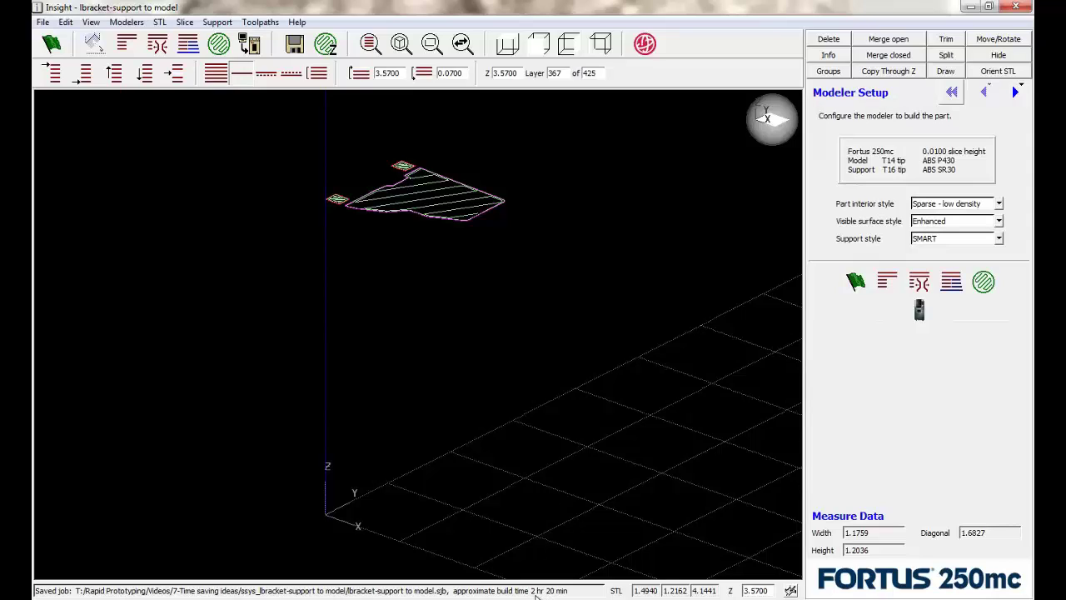
# Show all layers and orbit around the bracket's magenta support-to-model toolpaths, ending in isometric view.
pyautogui.click(216, 73)
pyautogui.moveTo(423, 250)
pyautogui.mouseDown(button='middle')
pyautogui.moveTo(550, 300)
pyautogui.moveTo(538, 224)
pyautogui.mouseUp(button='middle')
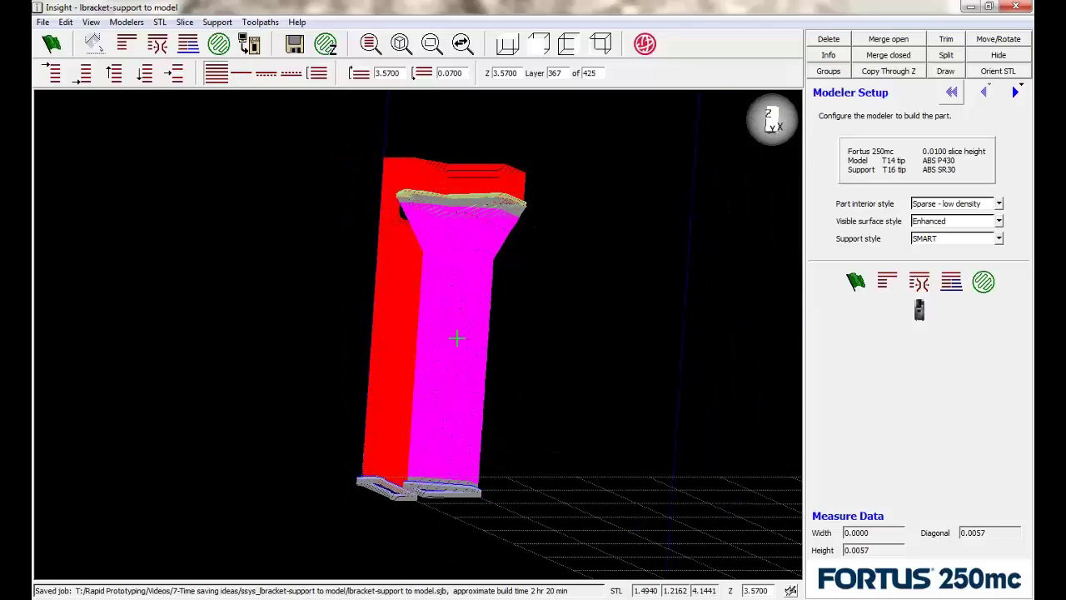
pyautogui.moveTo(564, 264)
pyautogui.mouseDown(button='middle')
pyautogui.moveTo(545, 307)
pyautogui.moveTo(395, 274)
pyautogui.mouseUp(button='middle')
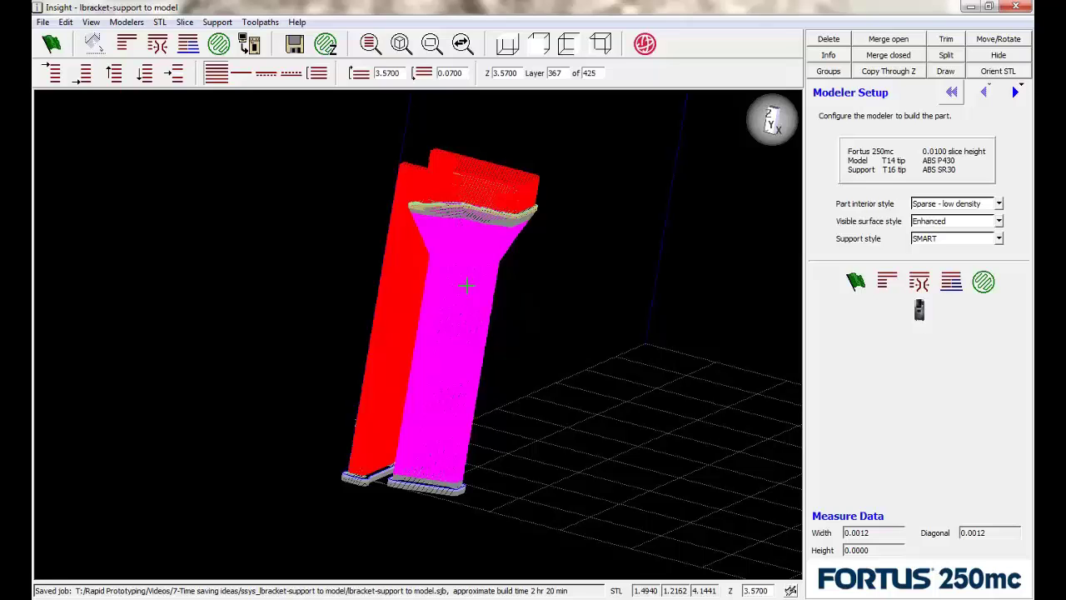
pyautogui.moveTo(466, 219)
pyautogui.mouseDown(button='middle')
pyautogui.moveTo(493, 212)
pyautogui.moveTo(464, 203)
pyautogui.mouseUp(button='middle')
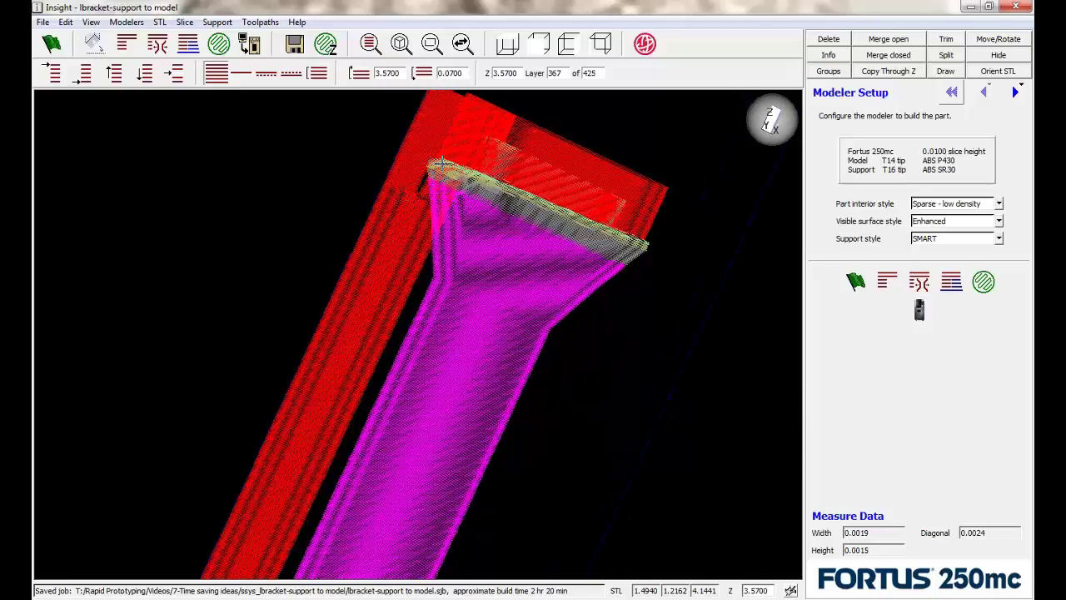
pyautogui.moveTo(475, 216)
pyautogui.mouseDown(button='middle')
pyautogui.moveTo(452, 233)
pyautogui.moveTo(369, 241)
pyautogui.moveTo(354, 221)
pyautogui.mouseUp(button='middle')
pyautogui.click(599, 44)
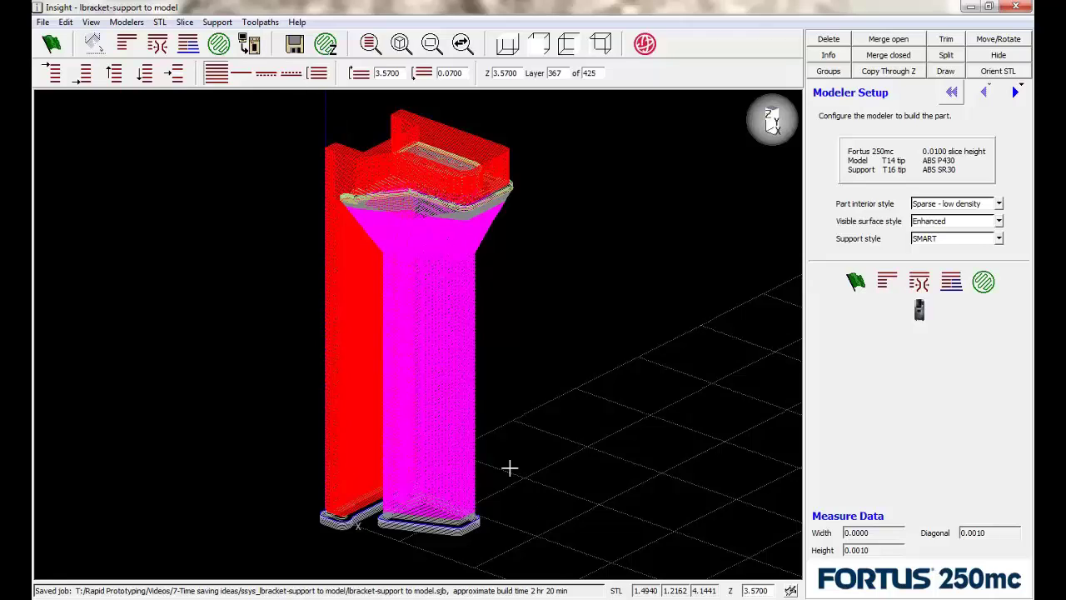
# Select the Houston 250 modeler and add 14 copies of the support-to-model bracket.
pyautogui.click(249, 43)
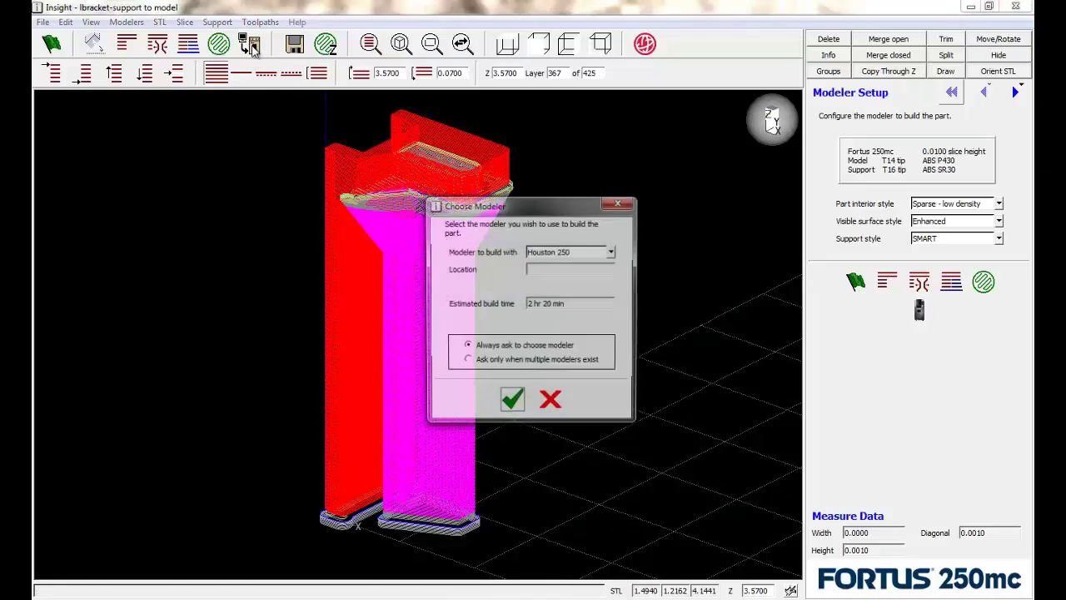
pyautogui.click(516, 406)
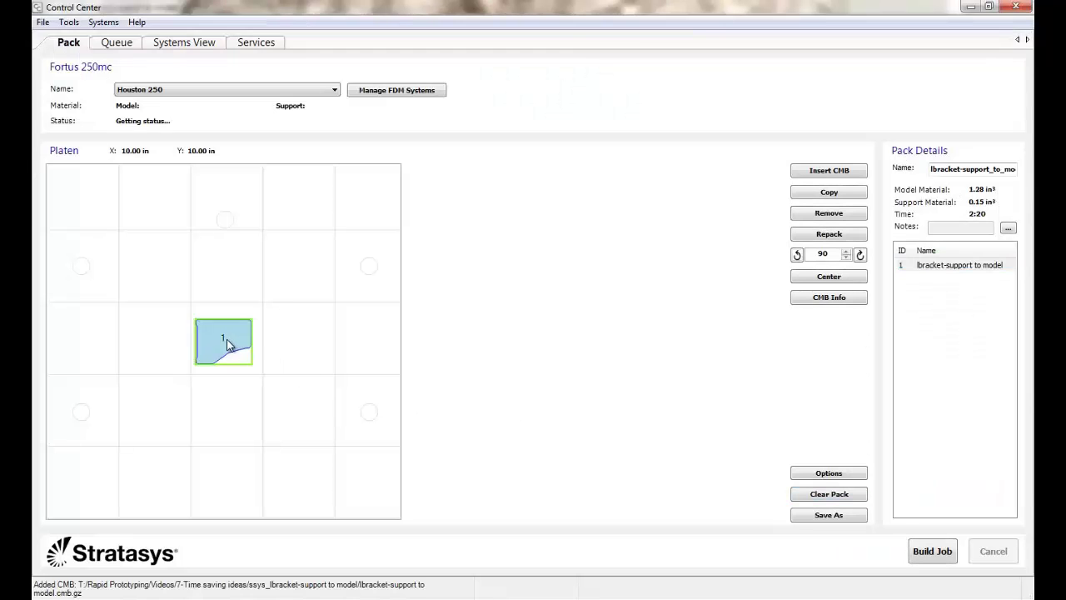
pyautogui.click(801, 192)
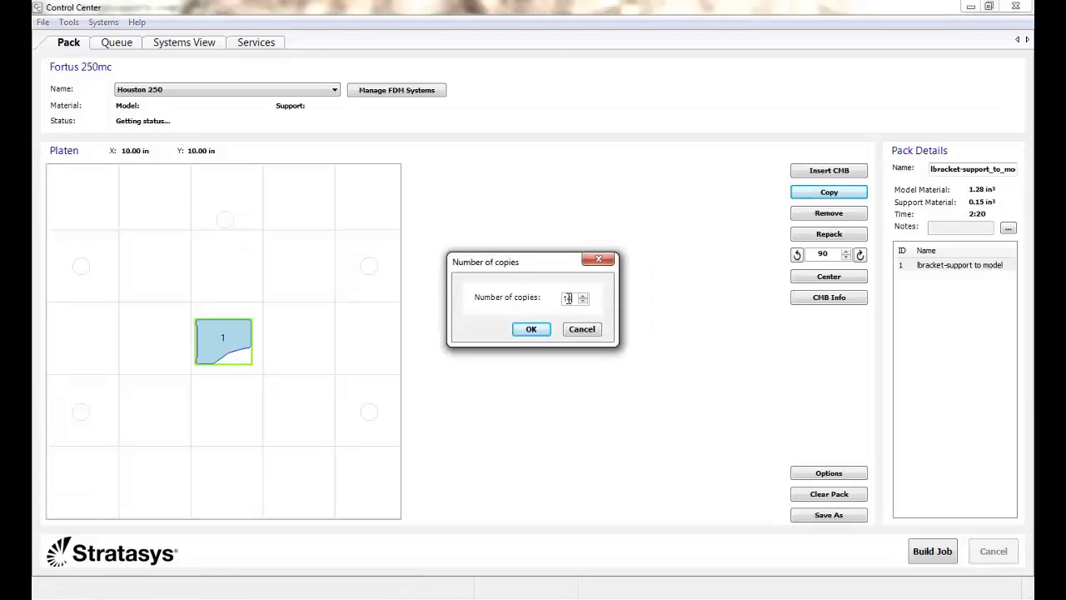
pyautogui.write('4')
pyautogui.click(534, 329)
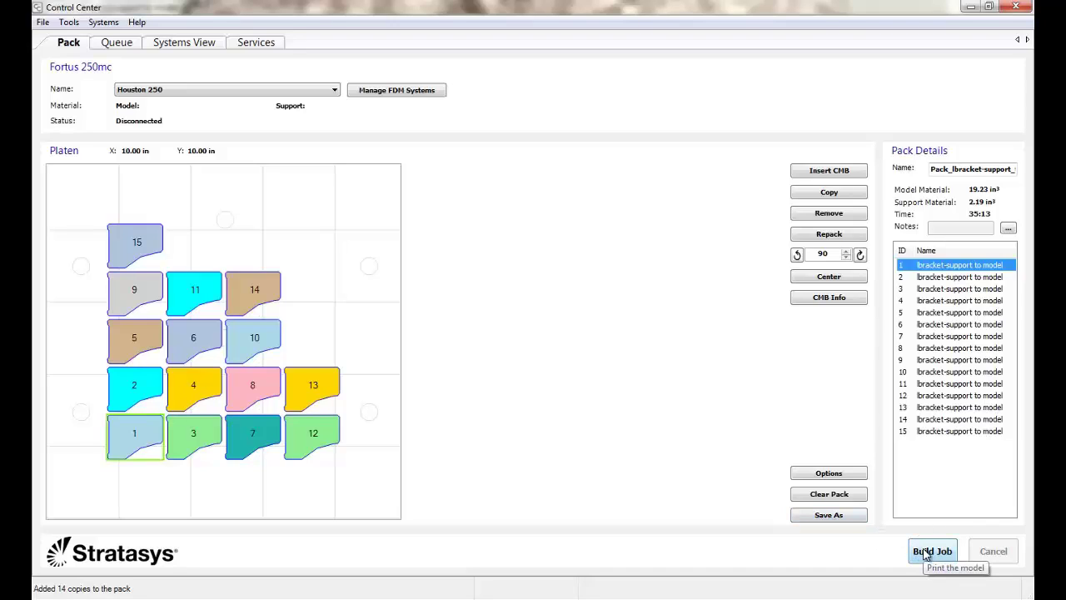
# Save the pack as Pack-of-15_lbracket-support_to_model.cmb.gz, replacing the existing file.
pyautogui.click(841, 515)
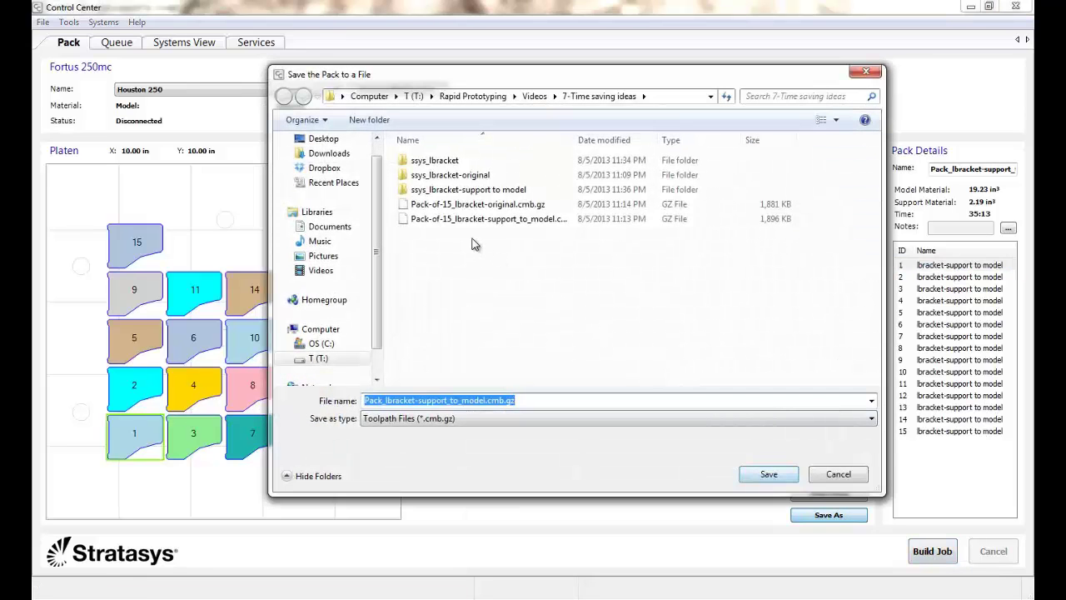
pyautogui.click(454, 206)
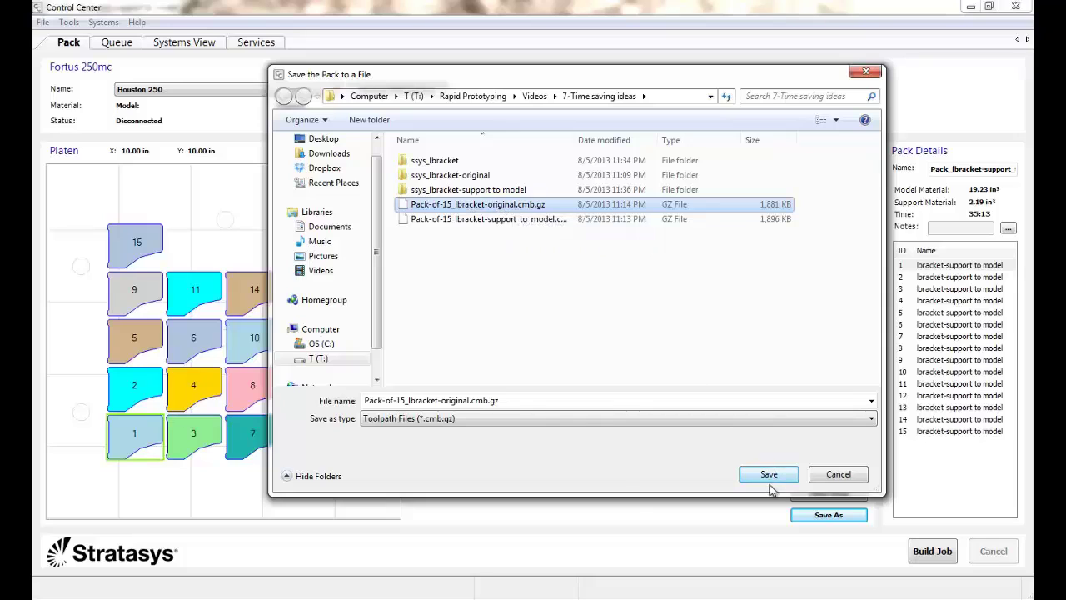
pyautogui.click(458, 221)
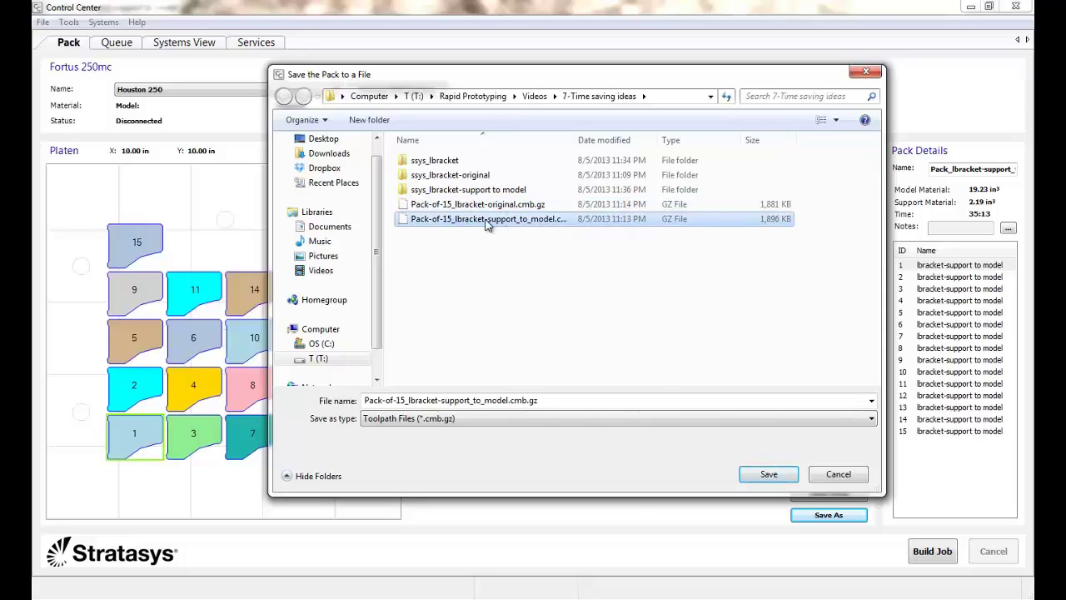
pyautogui.click(766, 477)
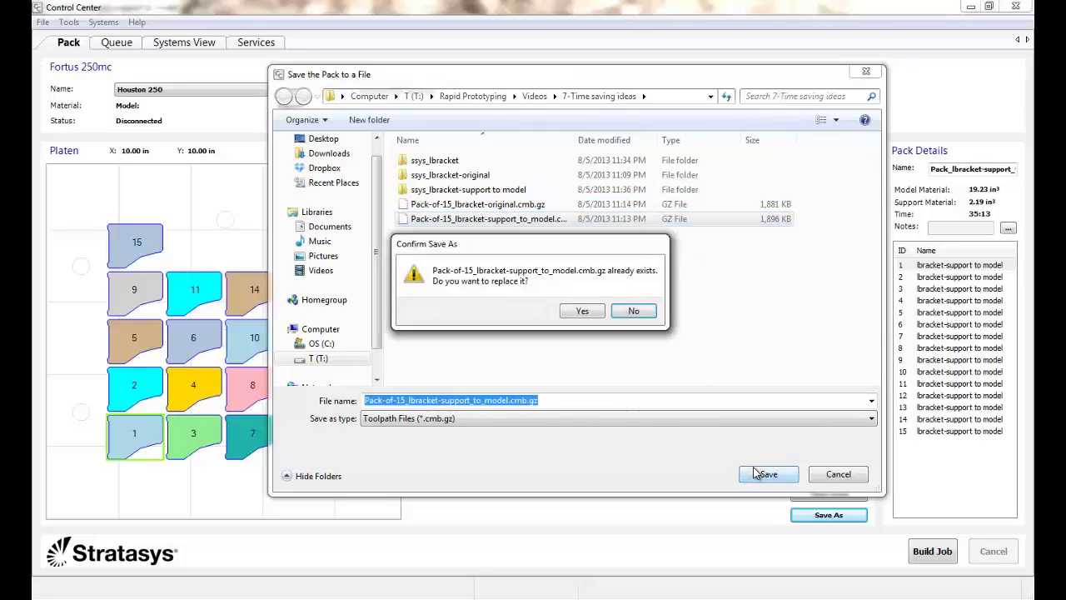
pyautogui.click(588, 310)
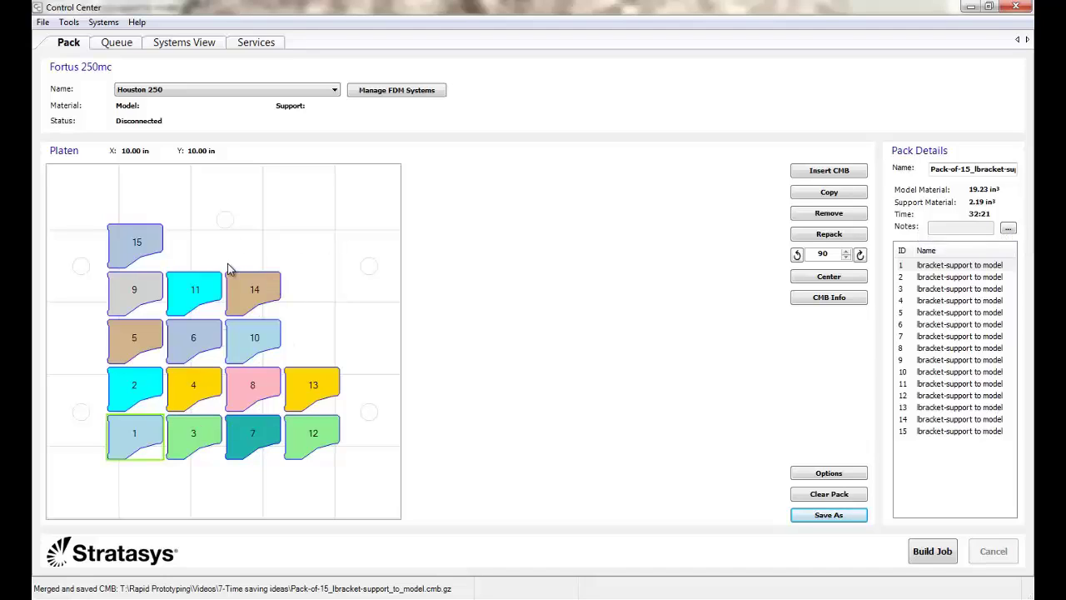
# Clear the pack, insert lbracket-original.cmb.gz, and add 14 copies of it.
pyautogui.click(829, 493)
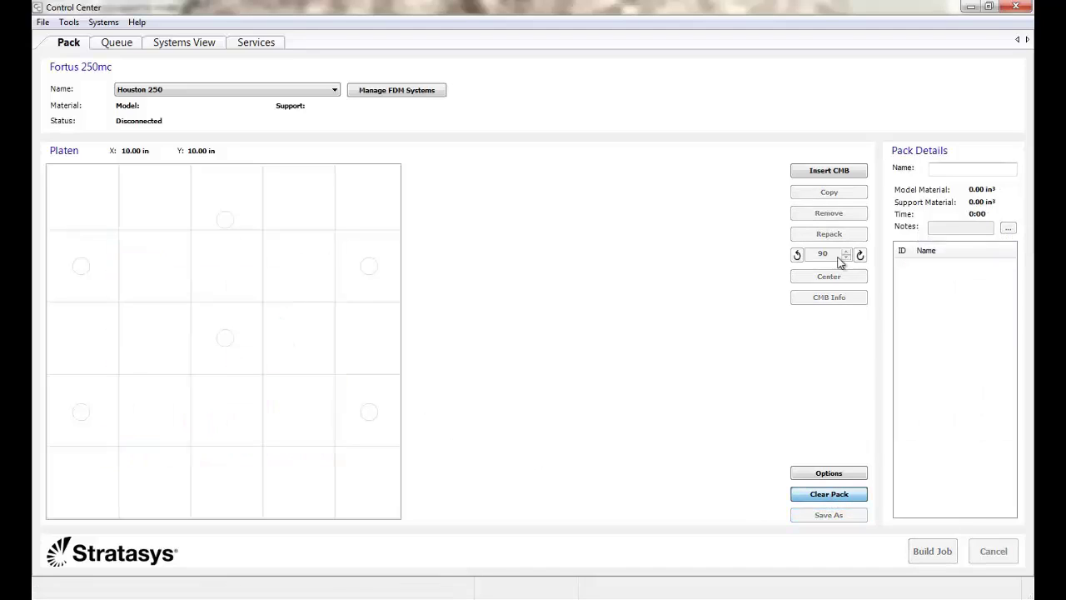
pyautogui.click(812, 175)
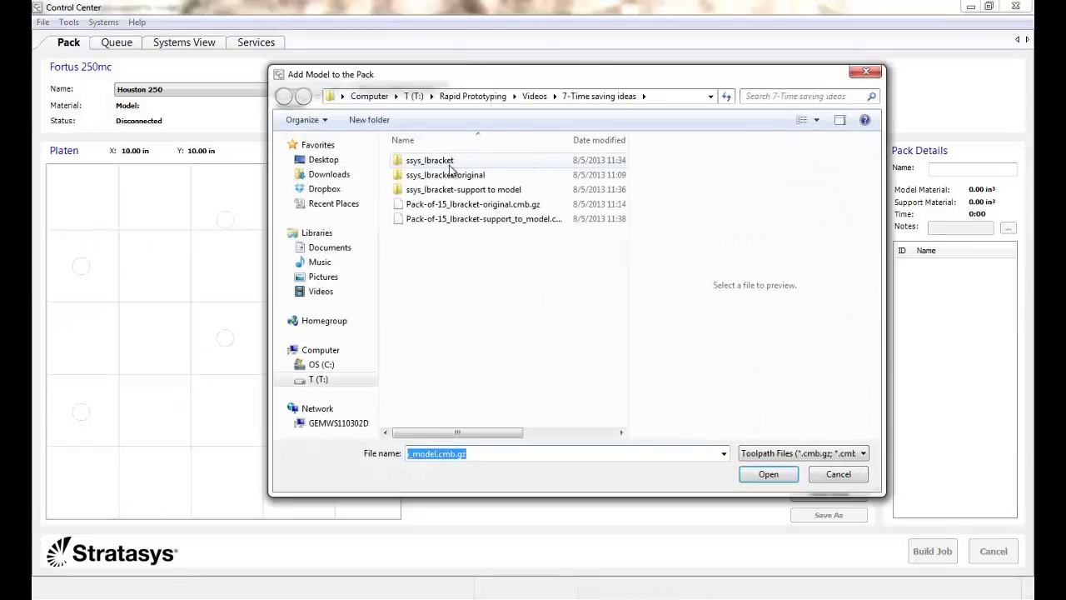
pyautogui.doubleClick(443, 175)
pyautogui.doubleClick(439, 161)
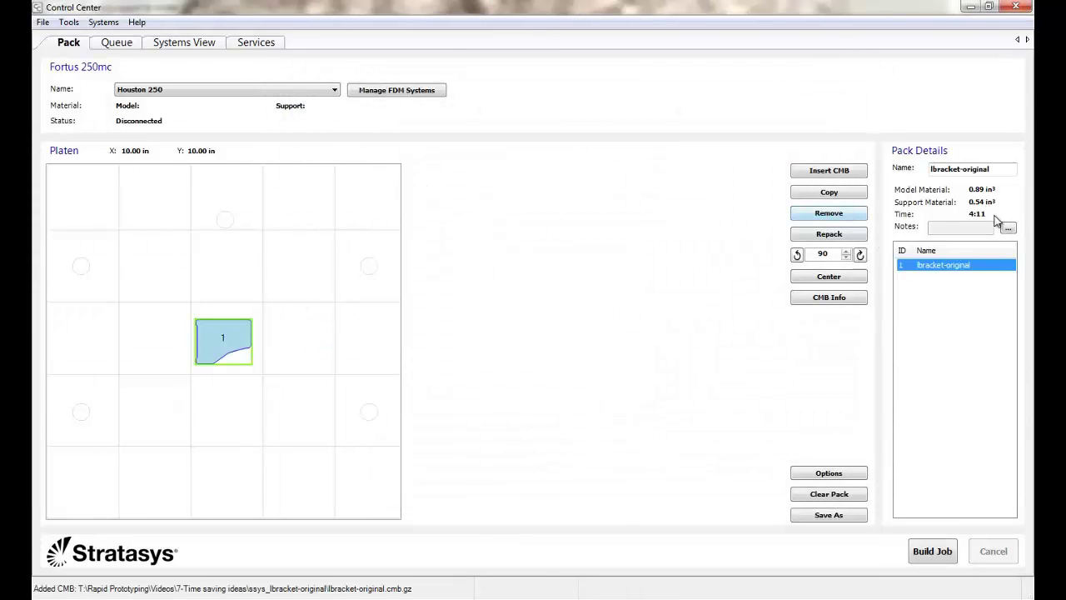
pyautogui.click(829, 191)
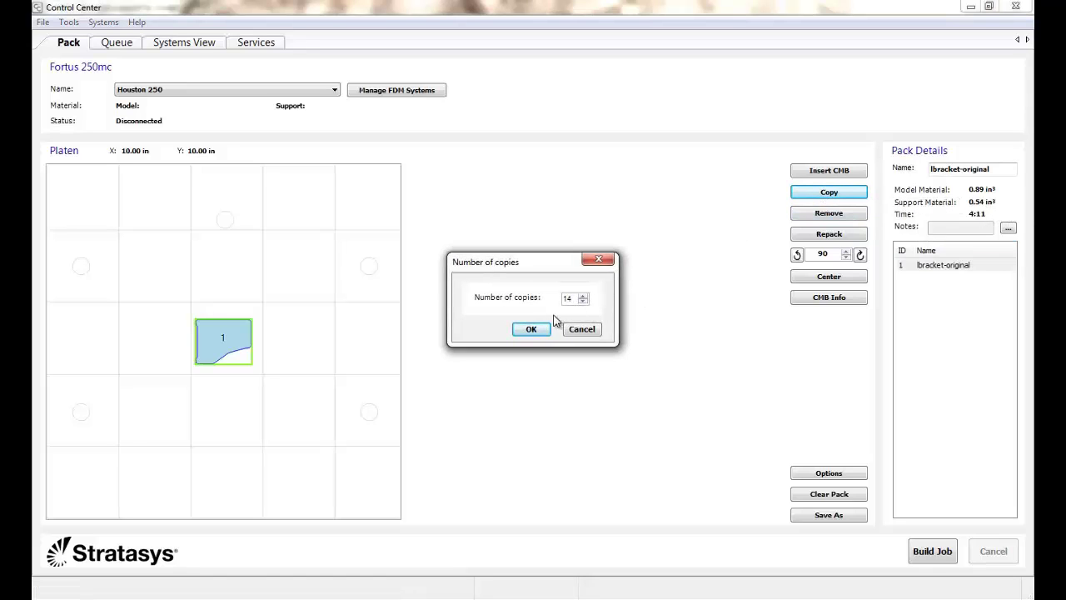
pyautogui.click(534, 331)
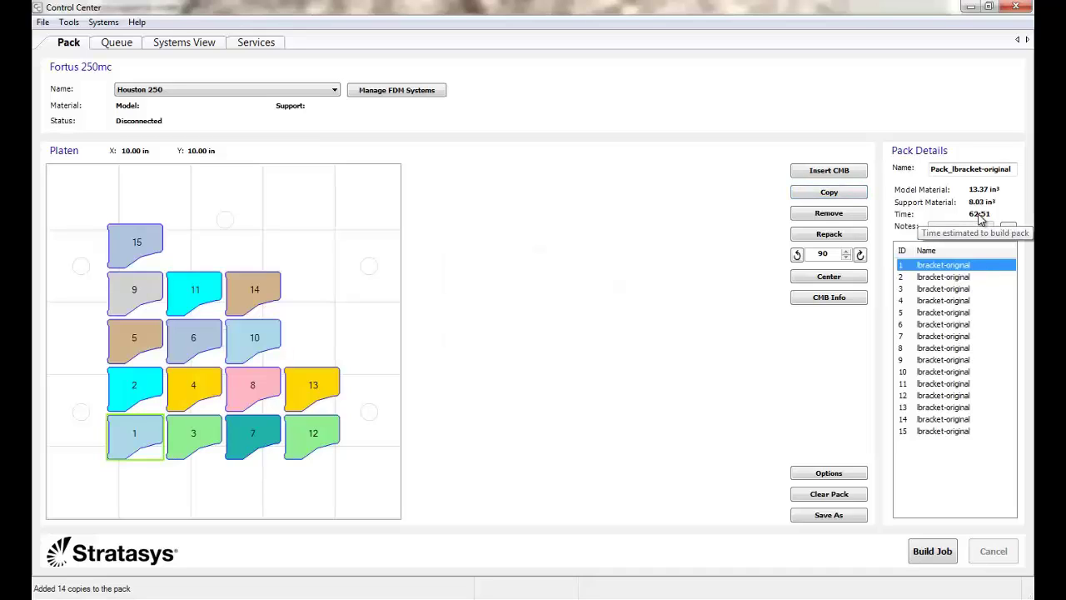
# Save the 15-bracket pack over Pack-of-15_lbracket-original.cmb.gz in the 7-Time saving ideas folder.
pyautogui.click(829, 515)
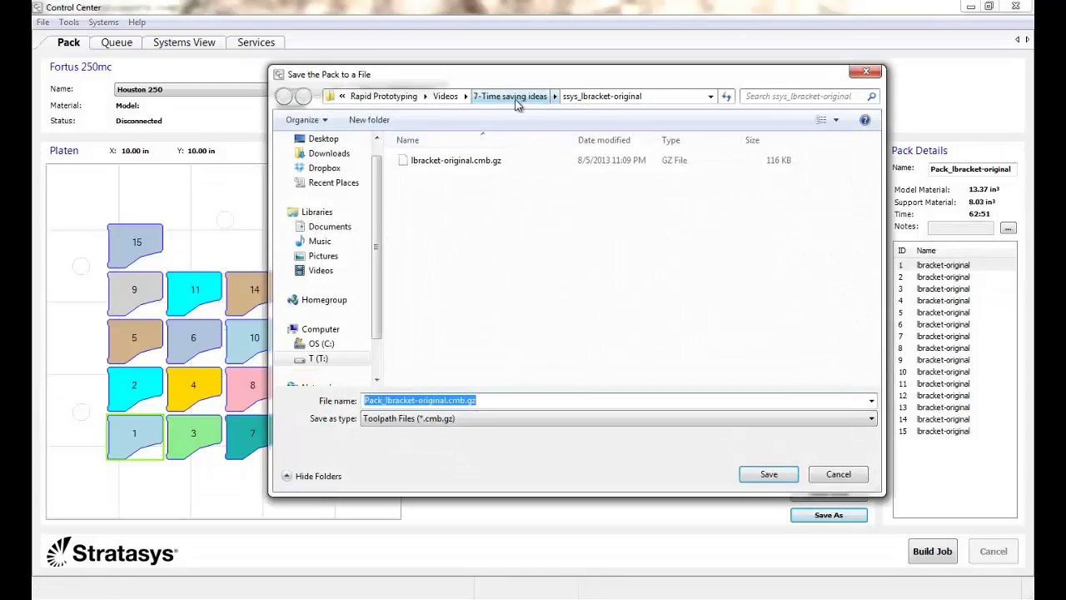
pyautogui.click(537, 103)
pyautogui.click(451, 206)
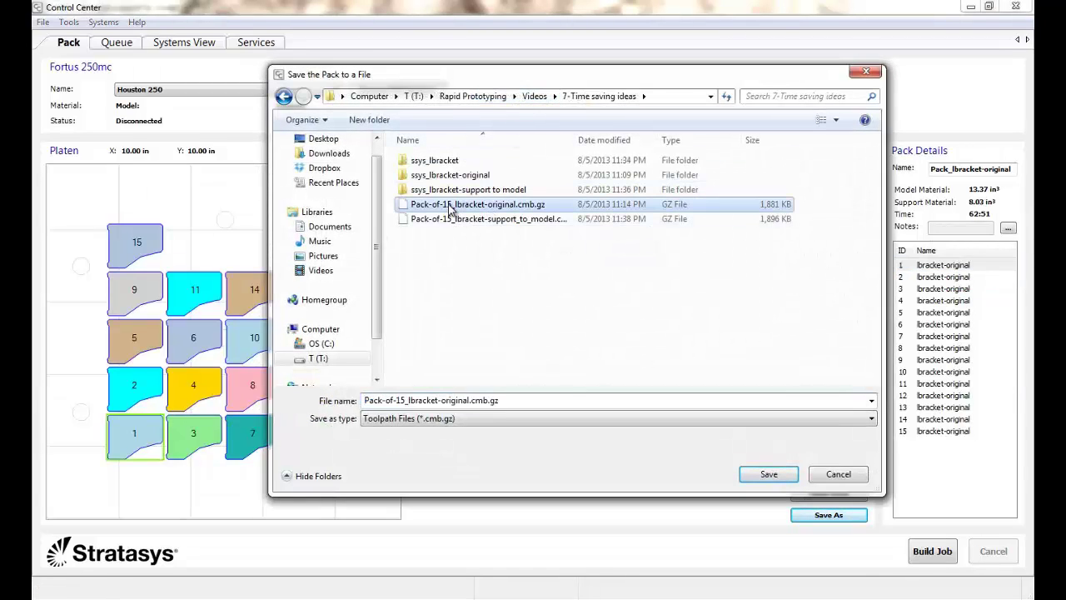
pyautogui.click(768, 474)
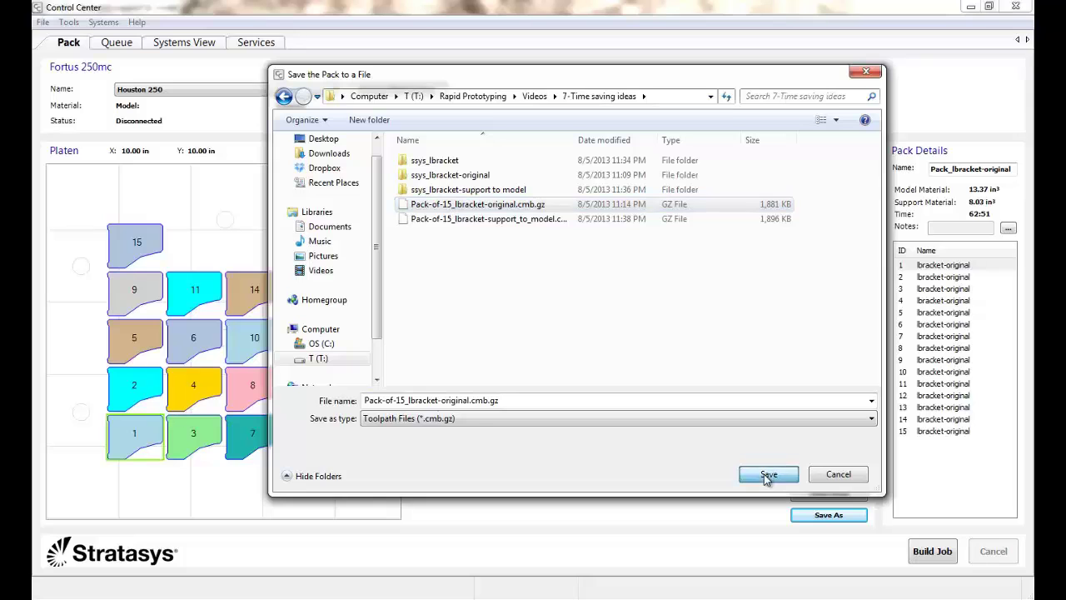
pyautogui.click(559, 310)
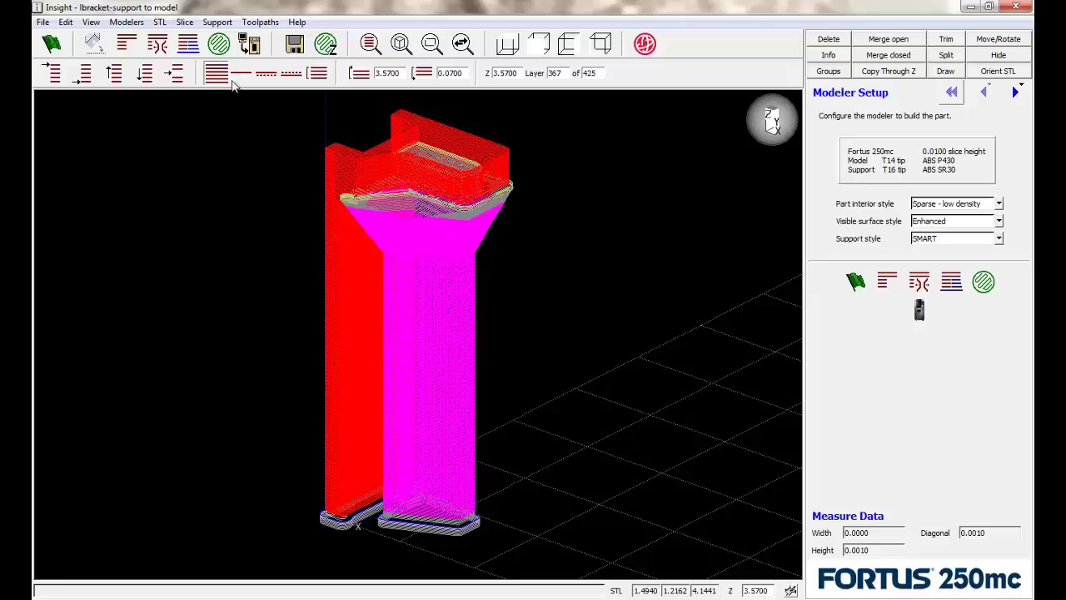
pyautogui.click(260, 23)
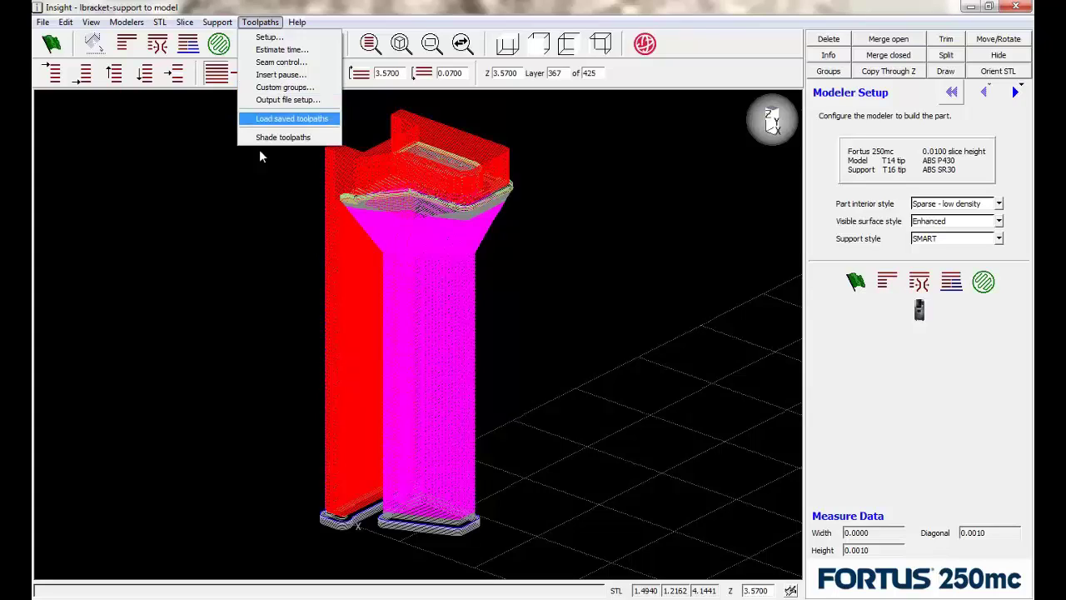
pyautogui.click(278, 276)
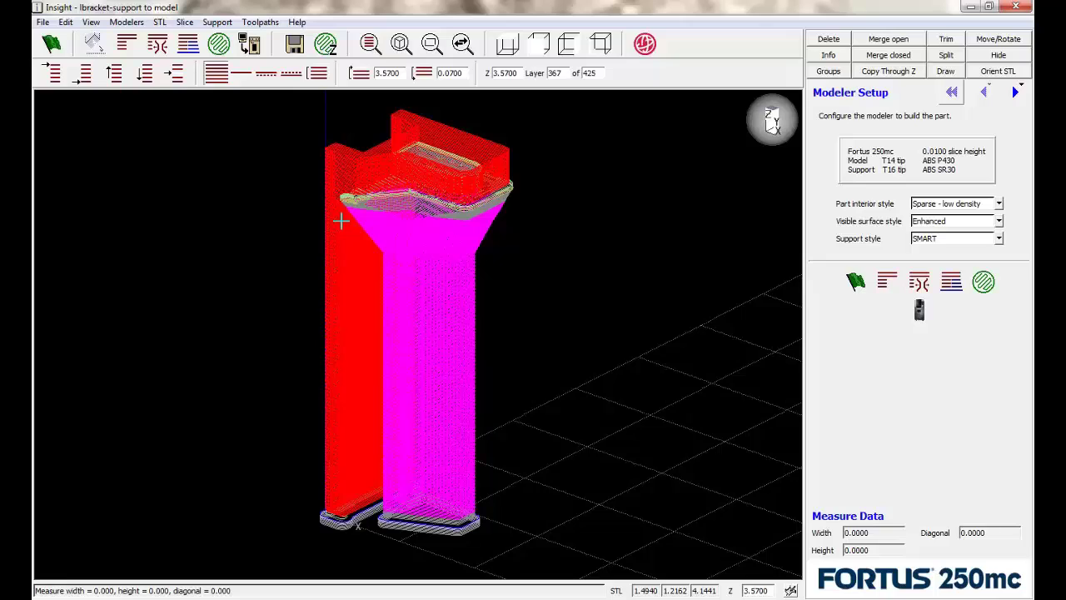
# Review the toolpath contour width, keep it at 0.0200, and return to Modeler Setup.
pyautogui.click(260, 22)
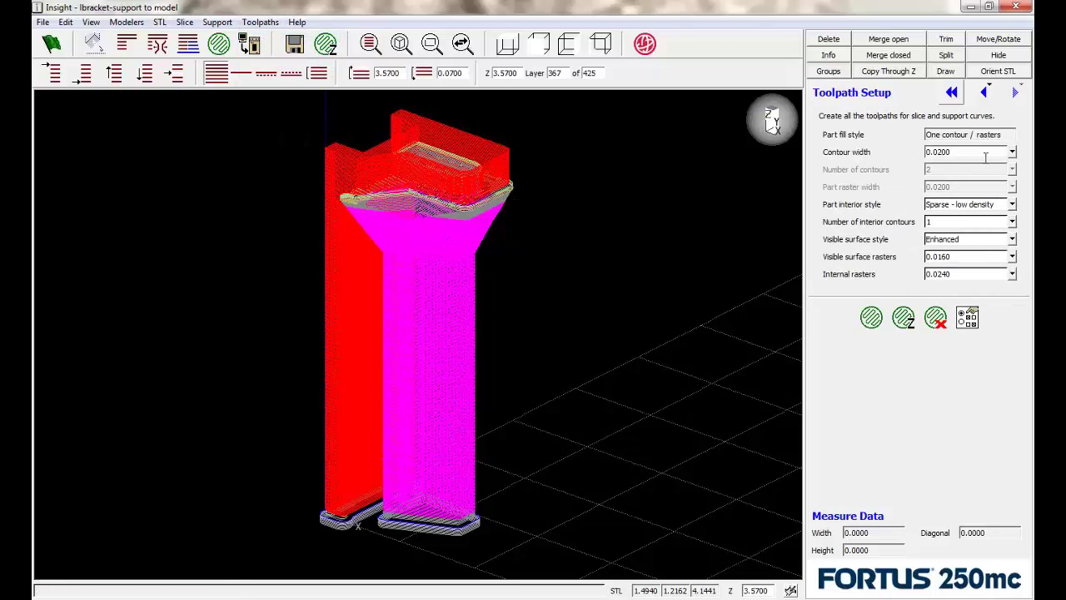
pyautogui.click(1012, 152)
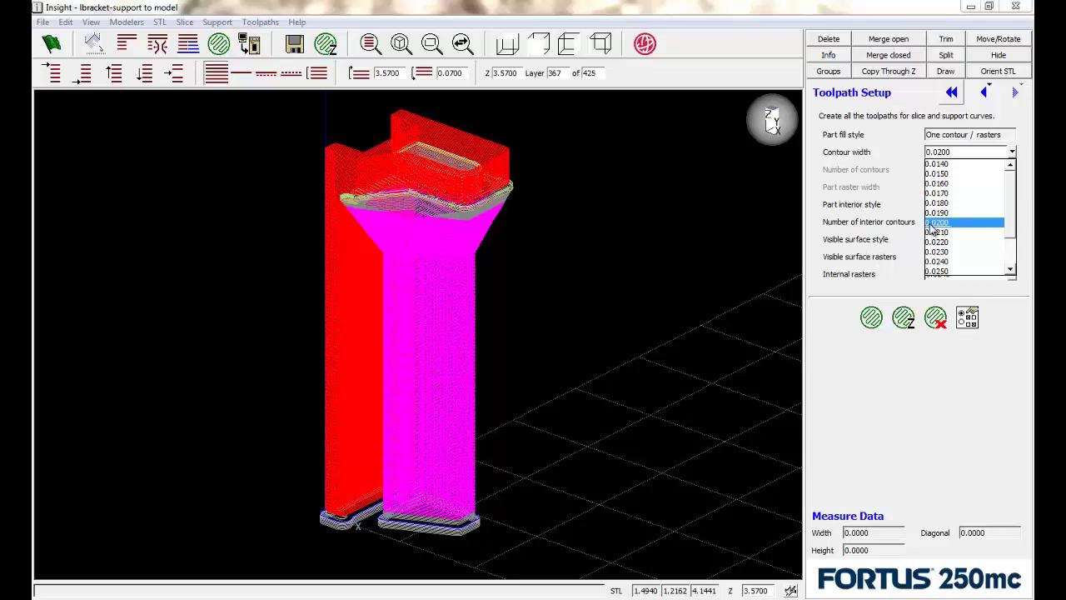
pyautogui.click(876, 222)
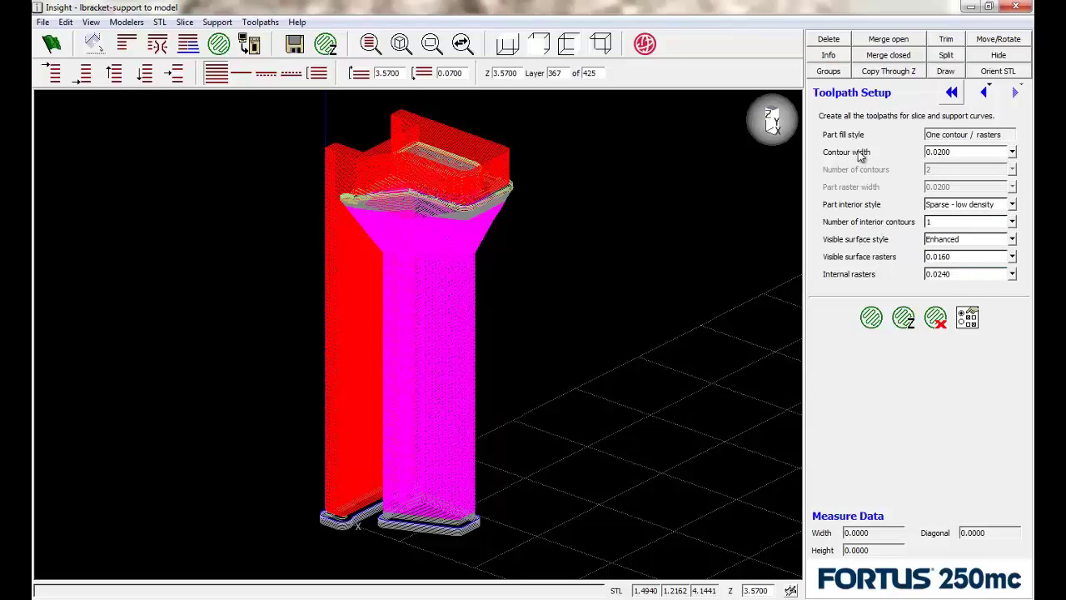
pyautogui.click(951, 92)
pyautogui.click(920, 310)
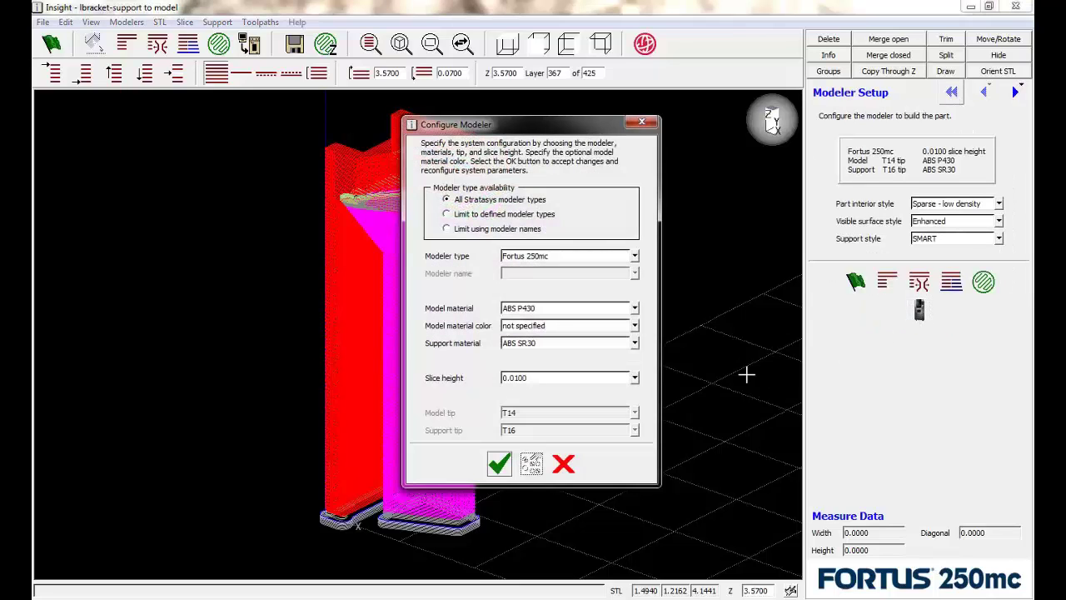
pyautogui.click(634, 377)
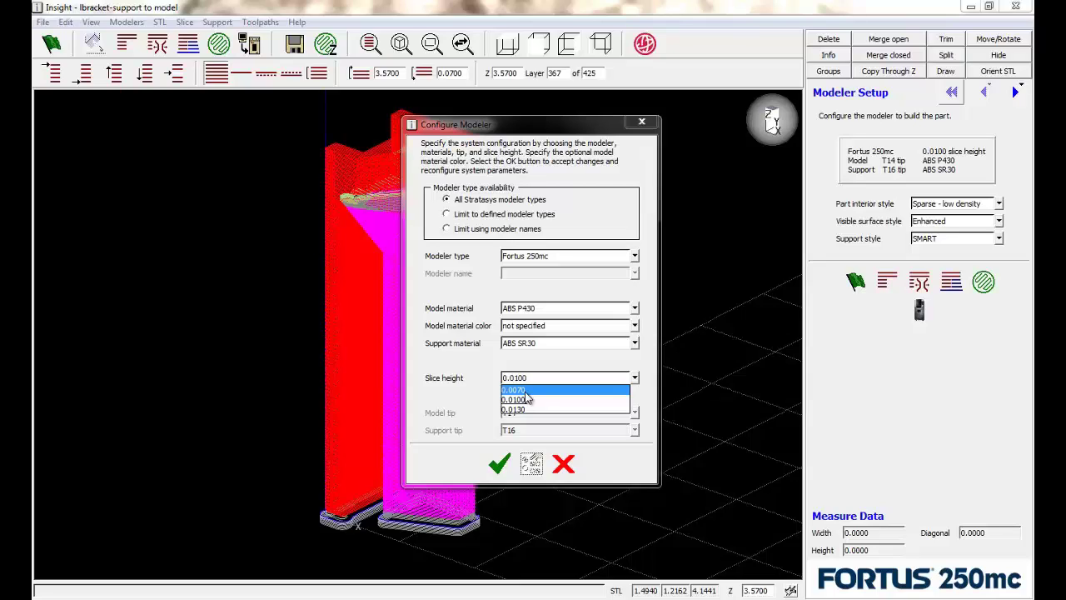
pyautogui.click(477, 376)
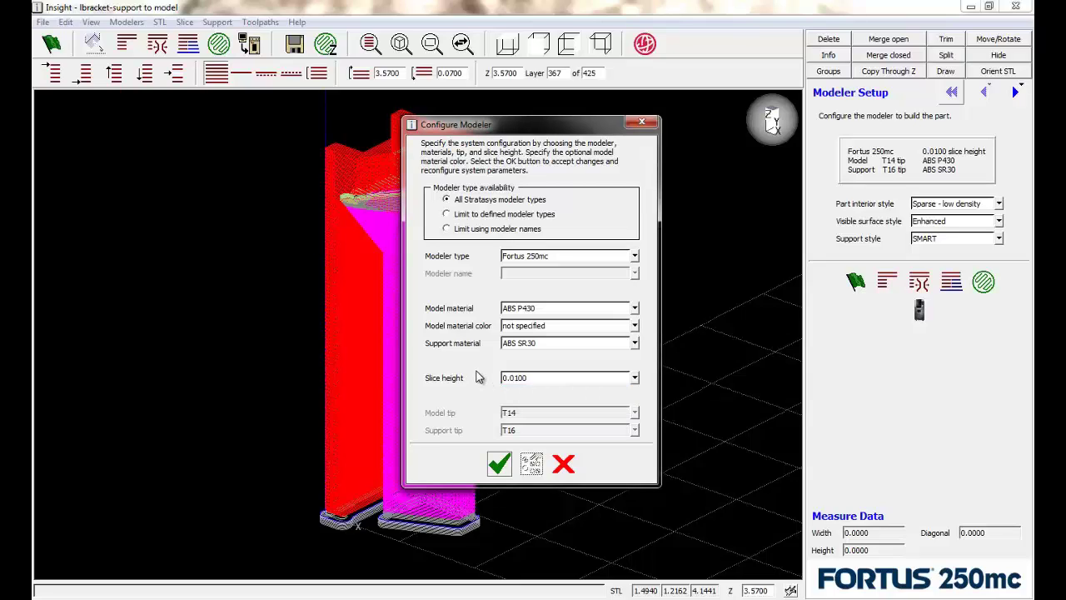